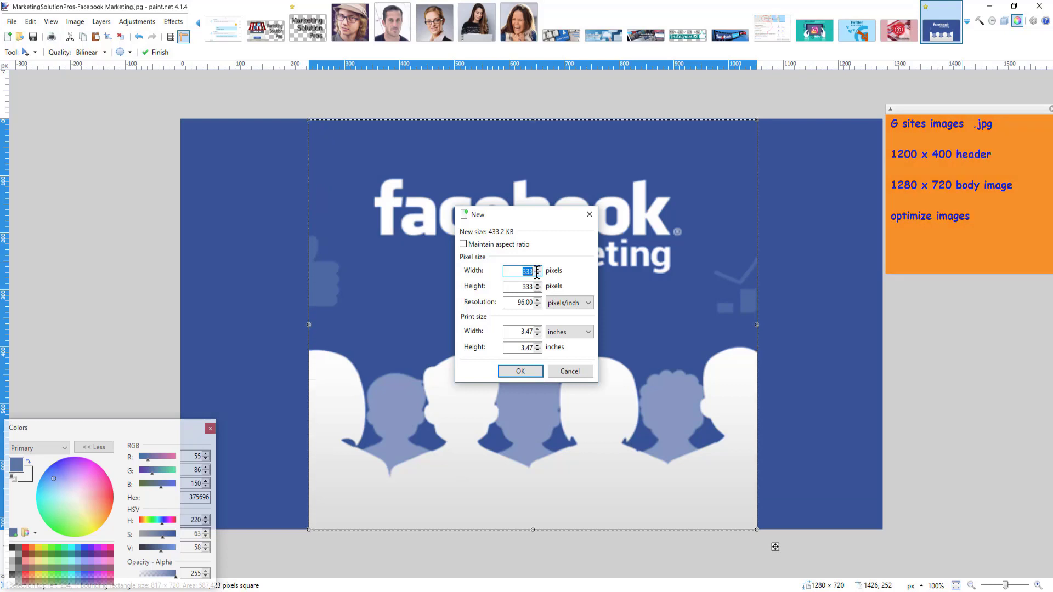
# Step: Create a new image 1280 pixels wide and 720 pixels high and paste the copied LinkedIn picture into it
pyautogui.write('1280')
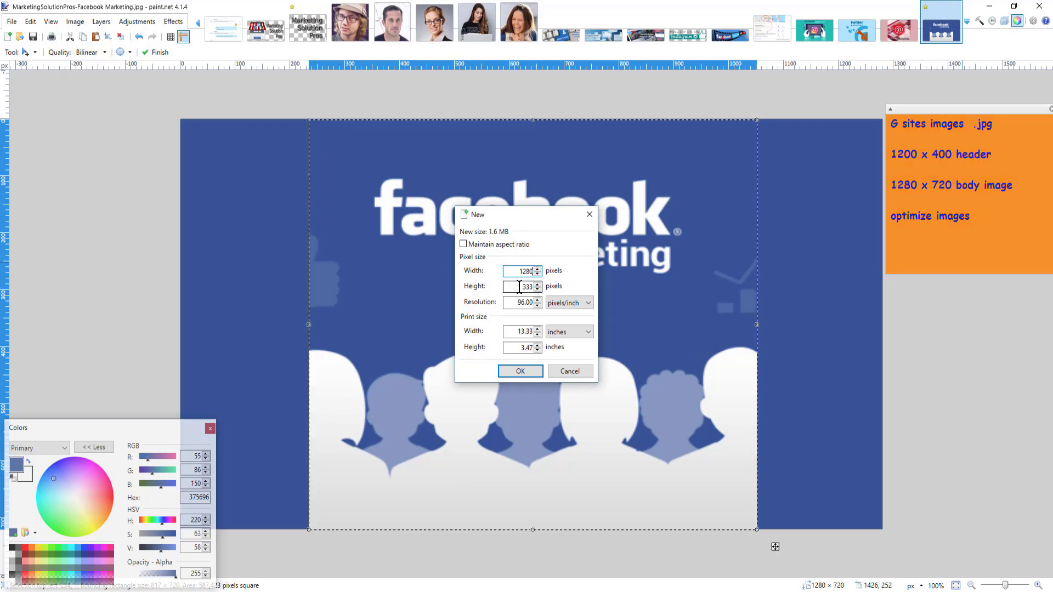
pyautogui.doubleClick(520, 286)
pyautogui.write('720')
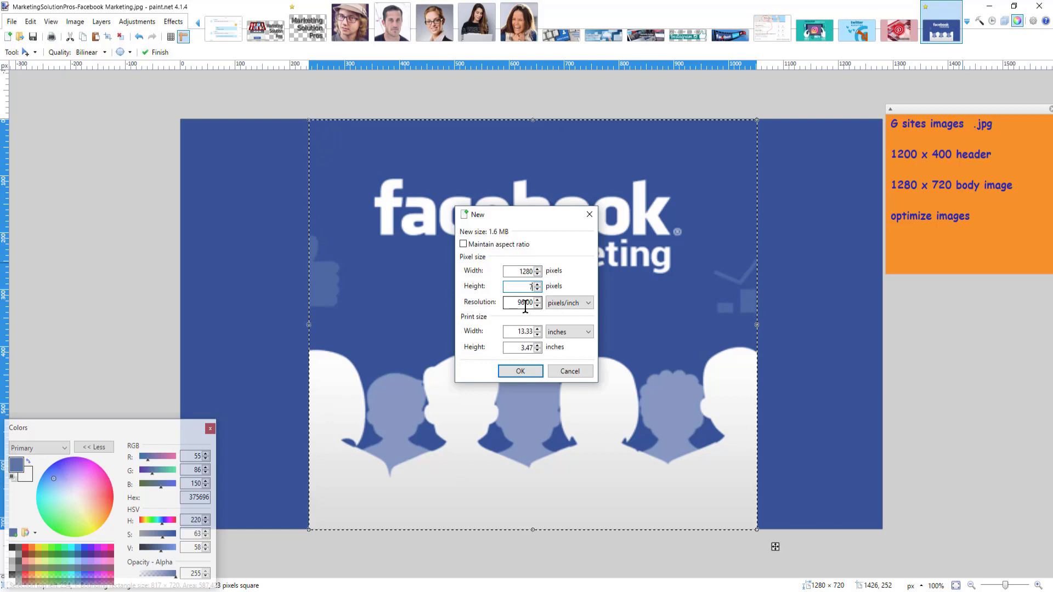
pyautogui.press('Return')
pyautogui.hotkey('ctrl', 'v')
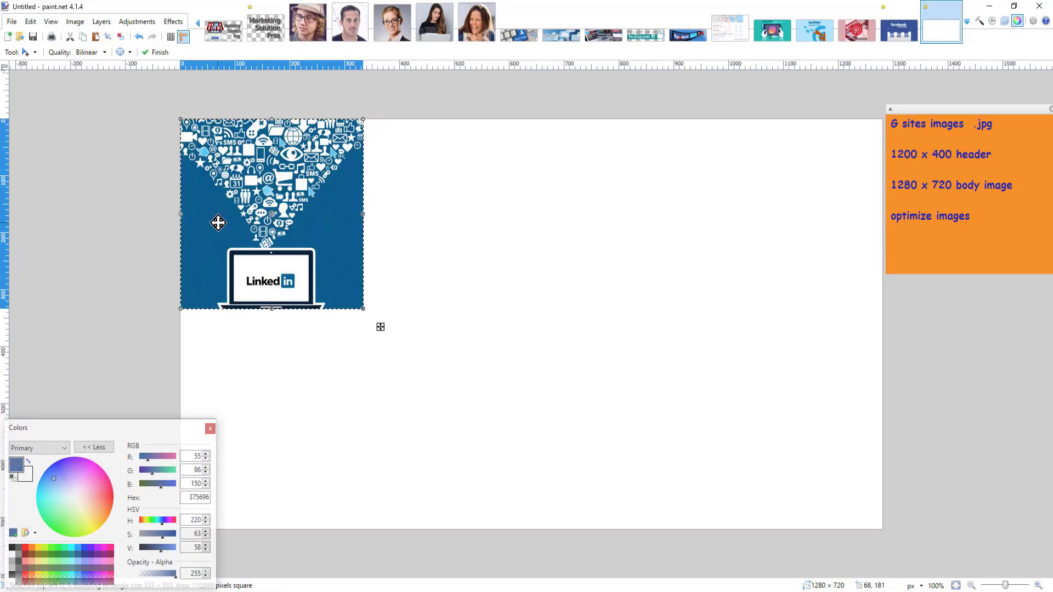
# Step: Sample the pasted LinkedIn picture's blue background as the primary color with the Color Picker, and delete the picture
pyautogui.click(27, 52)
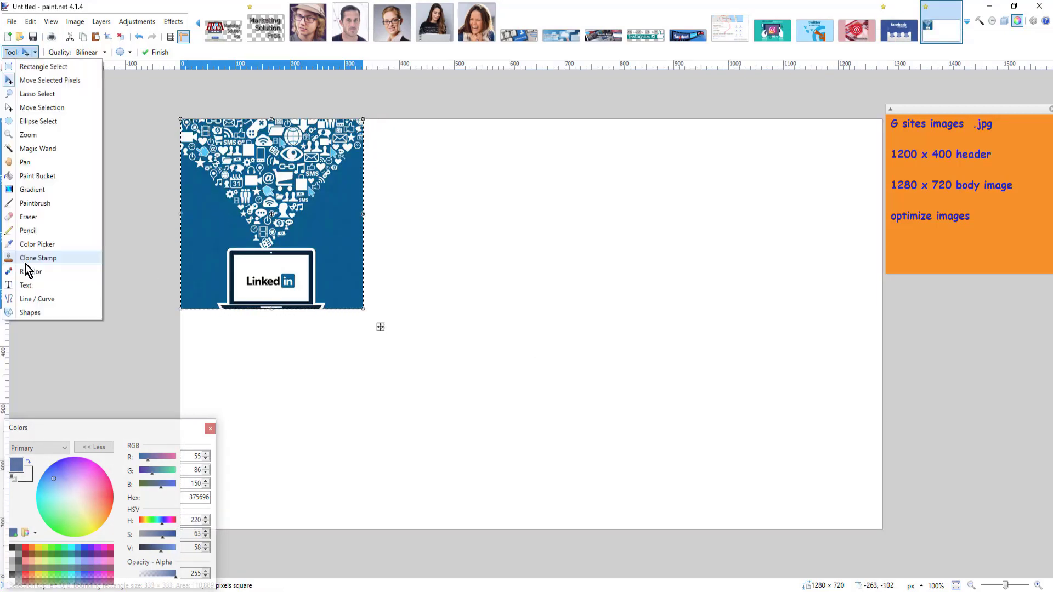
pyautogui.click(32, 243)
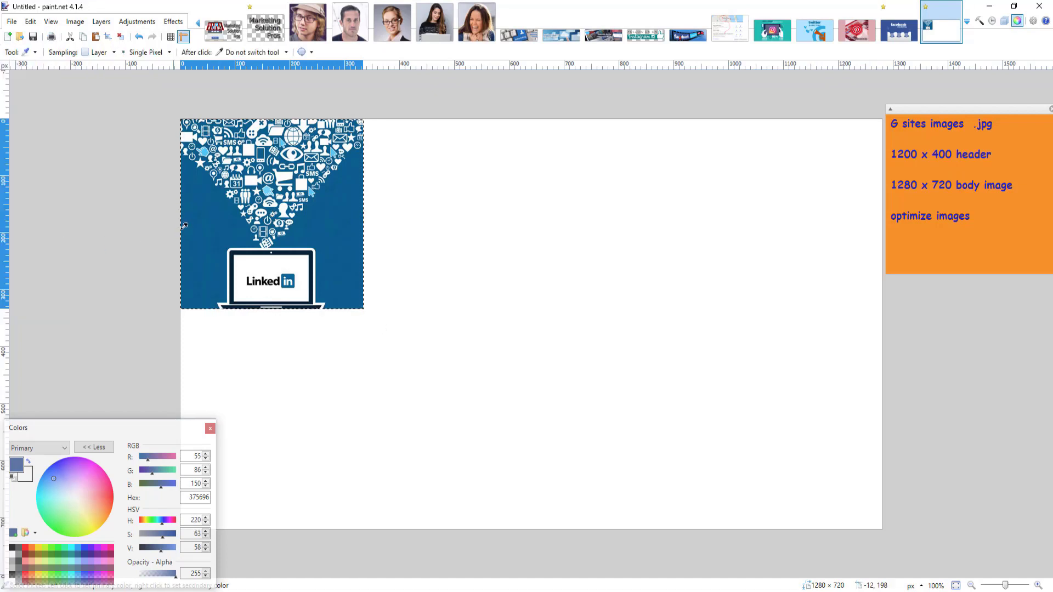
pyautogui.click(336, 225)
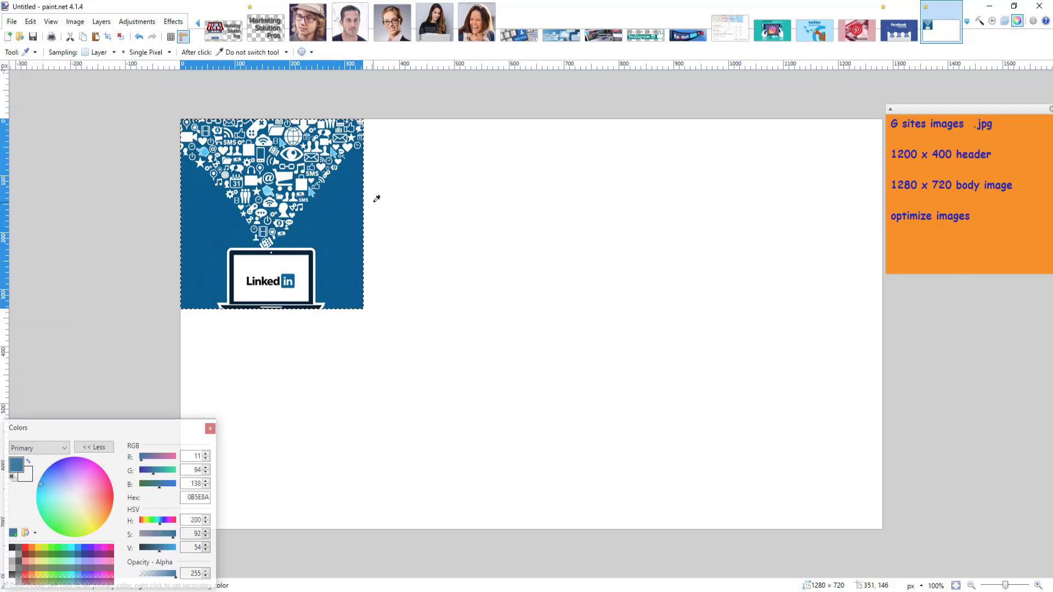
pyautogui.press('Delete')
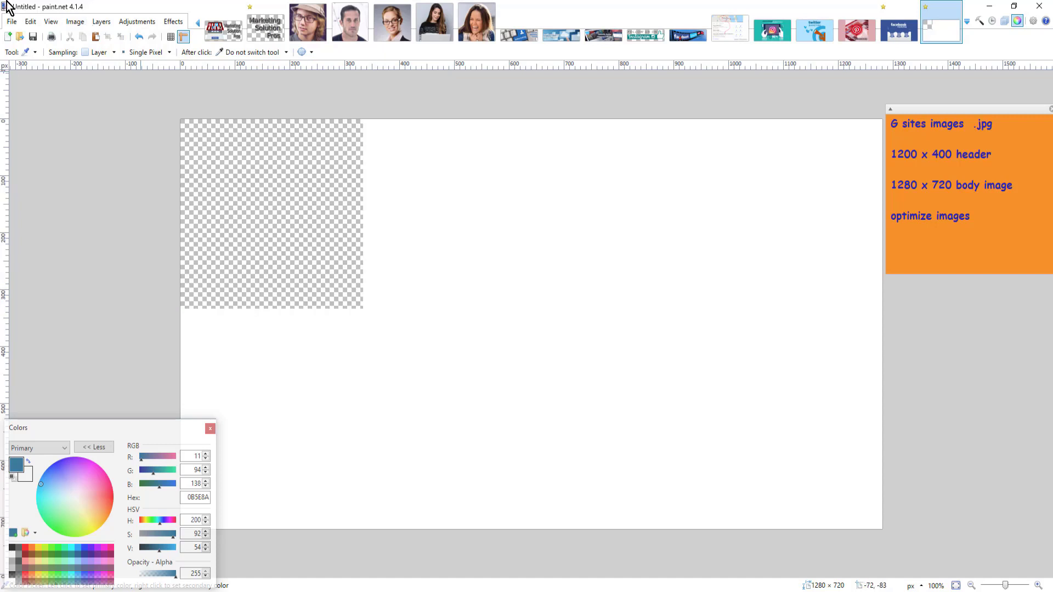
# Step: Fill both the transparent area and the white remainder of the canvas with the sampled blue using the Paint Bucket
pyautogui.click(34, 53)
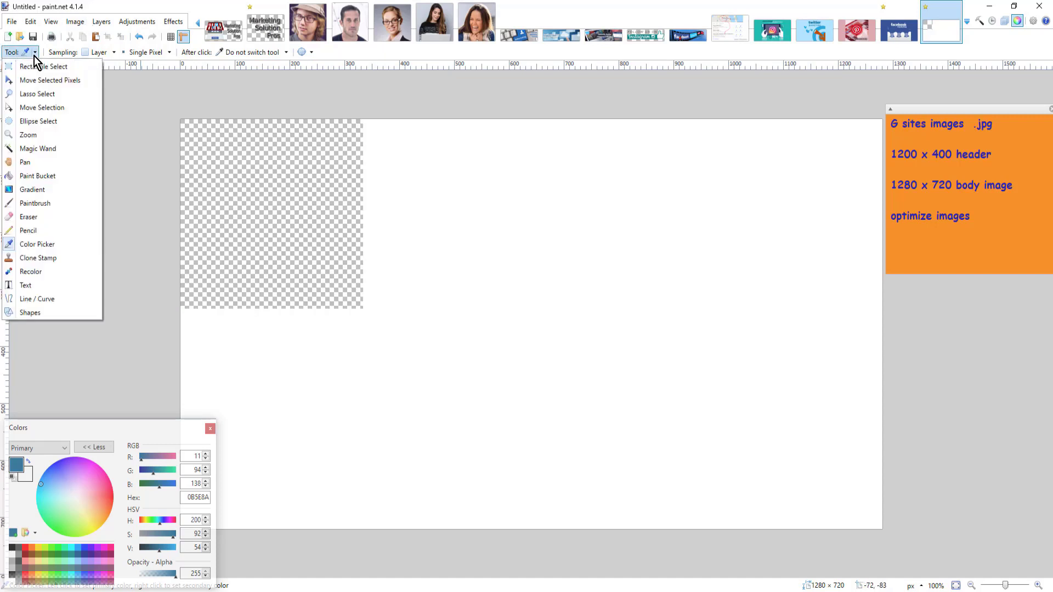
pyautogui.click(43, 176)
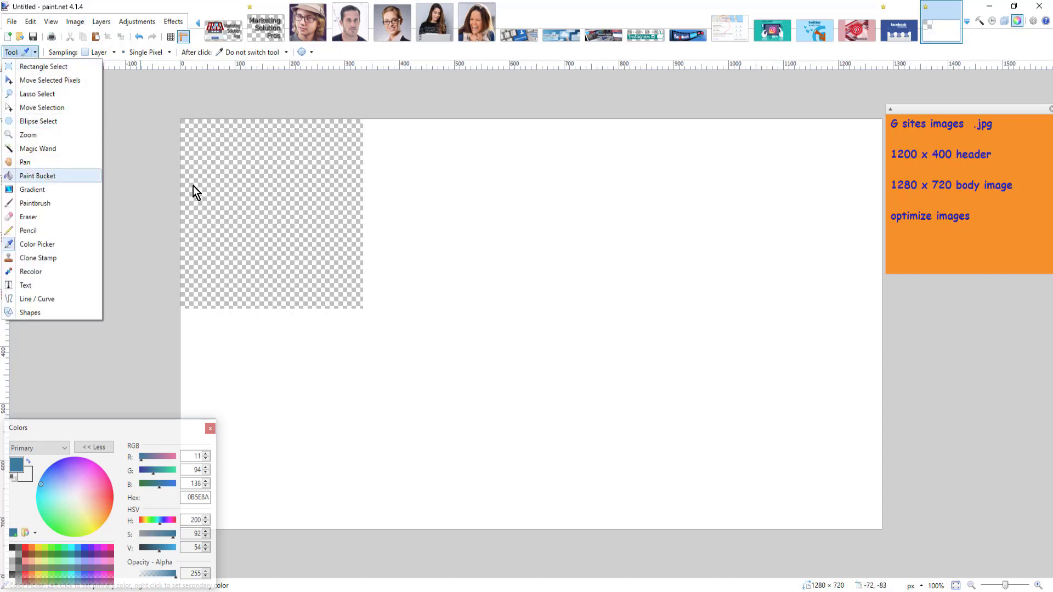
pyautogui.click(256, 195)
pyautogui.click(400, 267)
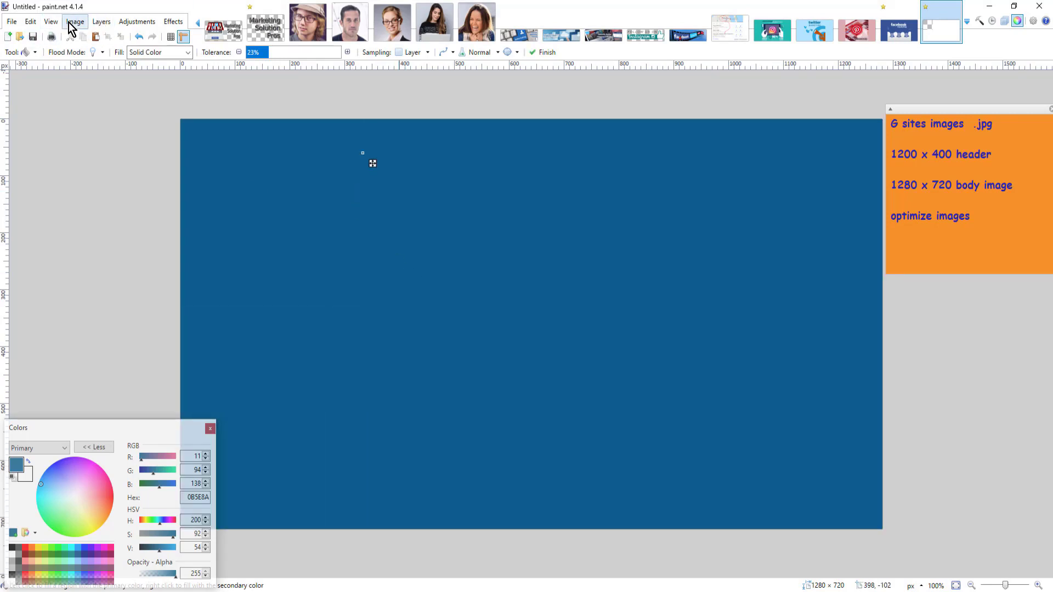
# Step: Paste the LinkedIn picture onto a new layer, enlarging it to the full canvas height, about 848 pixels wide, and centering it horizontally
pyautogui.click(102, 23)
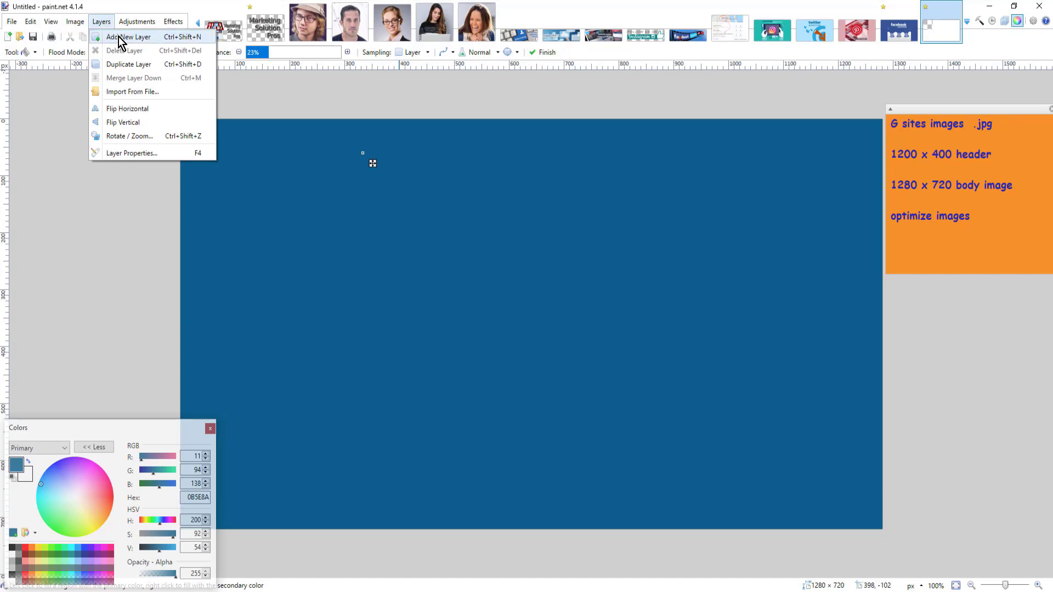
pyautogui.click(118, 38)
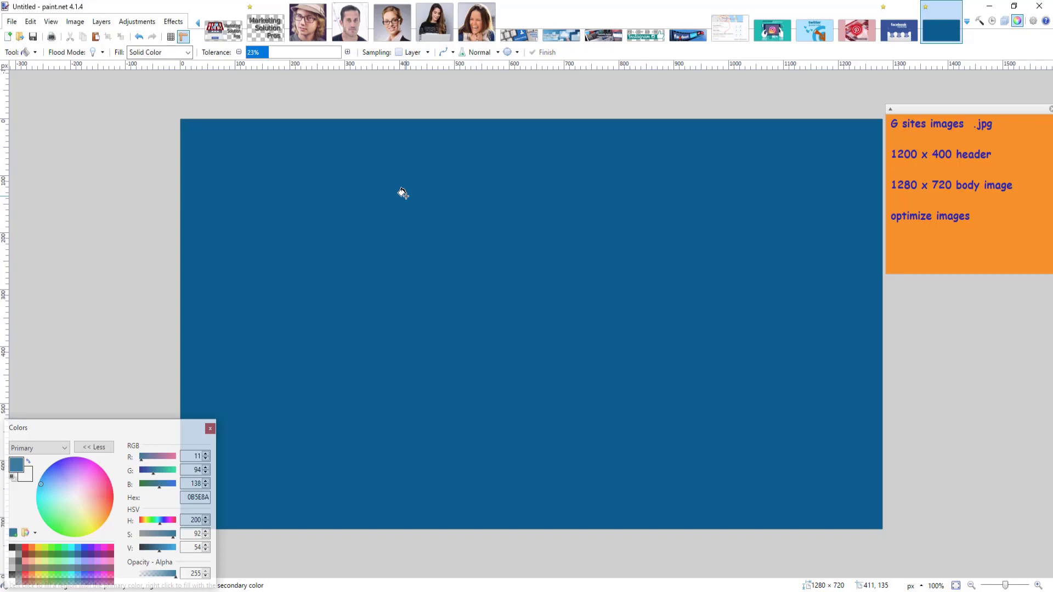
pyautogui.hotkey('ctrl', 'v')
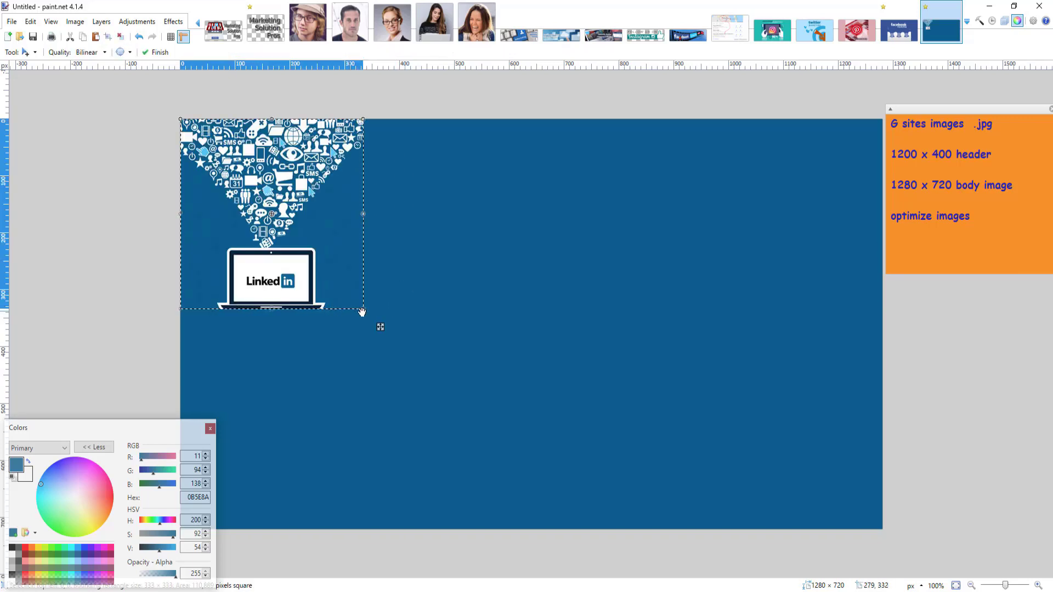
pyautogui.moveTo(362, 311); pyautogui.dragTo(645, 535)
pyautogui.moveTo(440, 311); pyautogui.dragTo(517, 312)
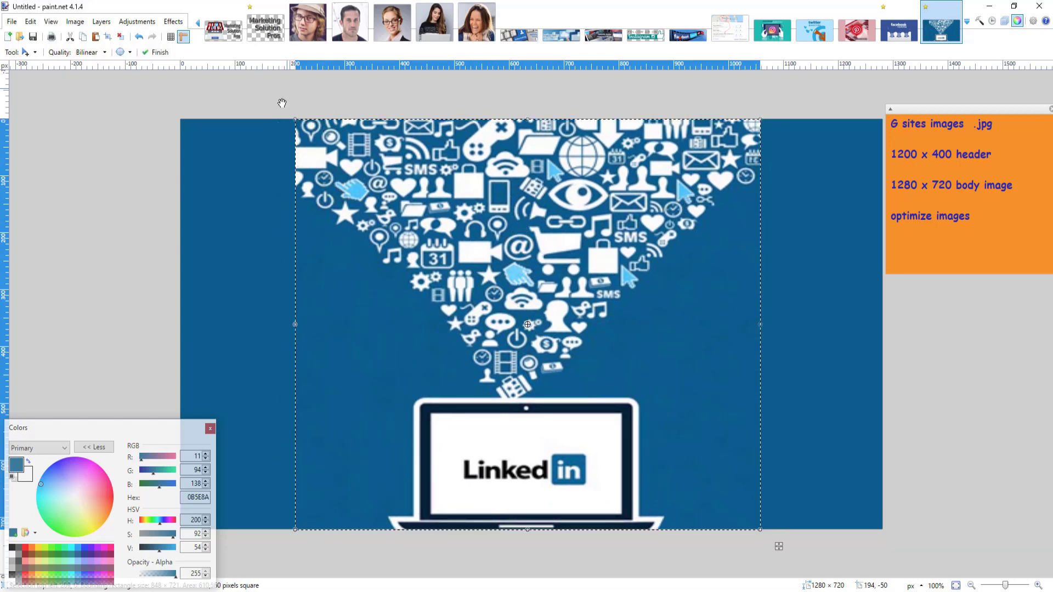
# Step: Save the image as a JPEG named "MarketingSolutionPros-LinkedIn Marketing" in the Body images folder
pyautogui.click(13, 22)
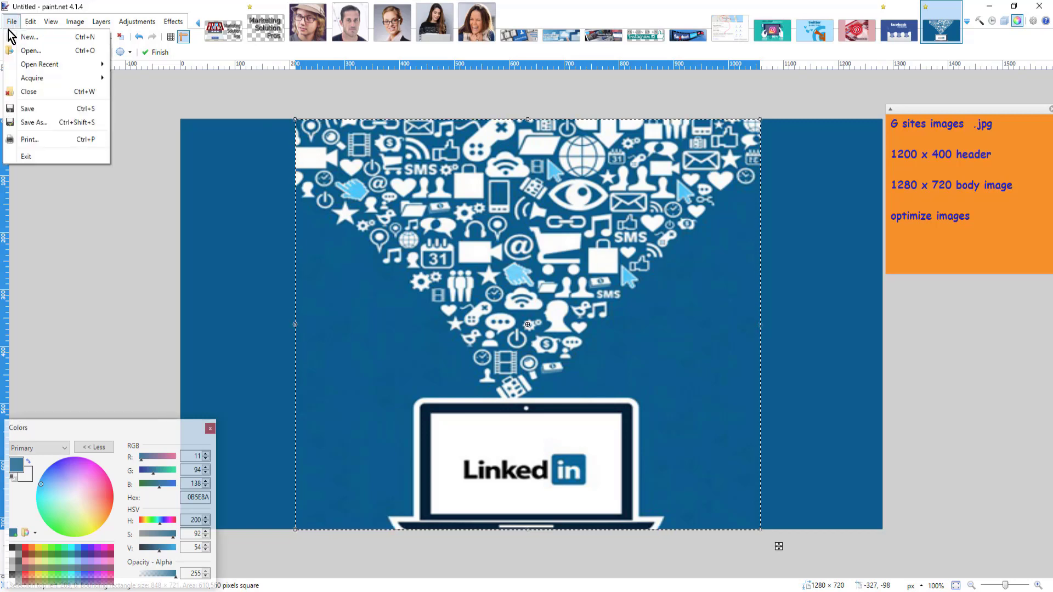
pyautogui.click(38, 112)
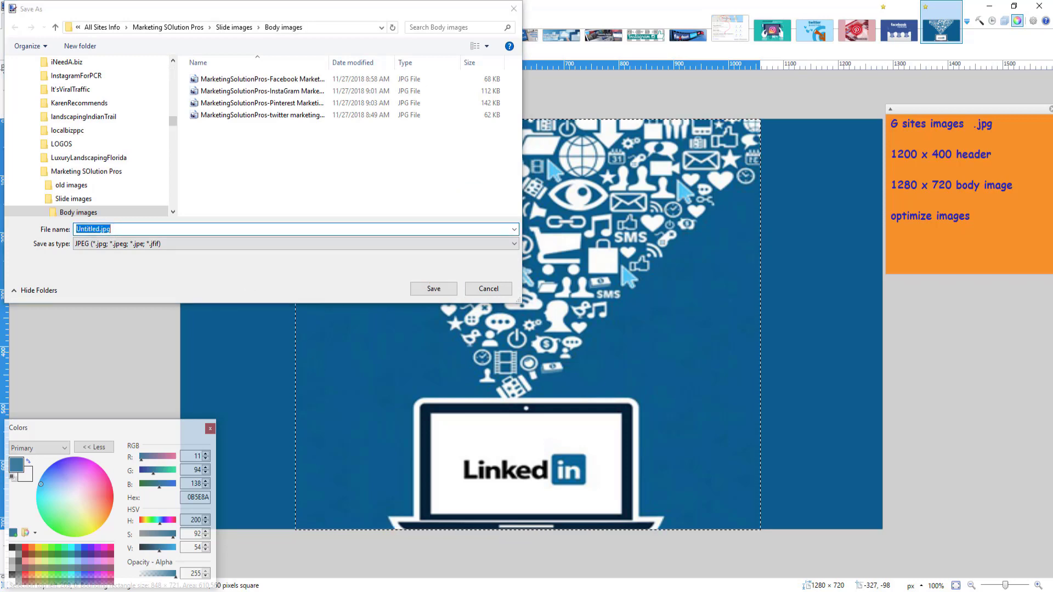
pyautogui.write('MarketingSolutionPros-LinkedIn Marketing')
pyautogui.click(434, 289)
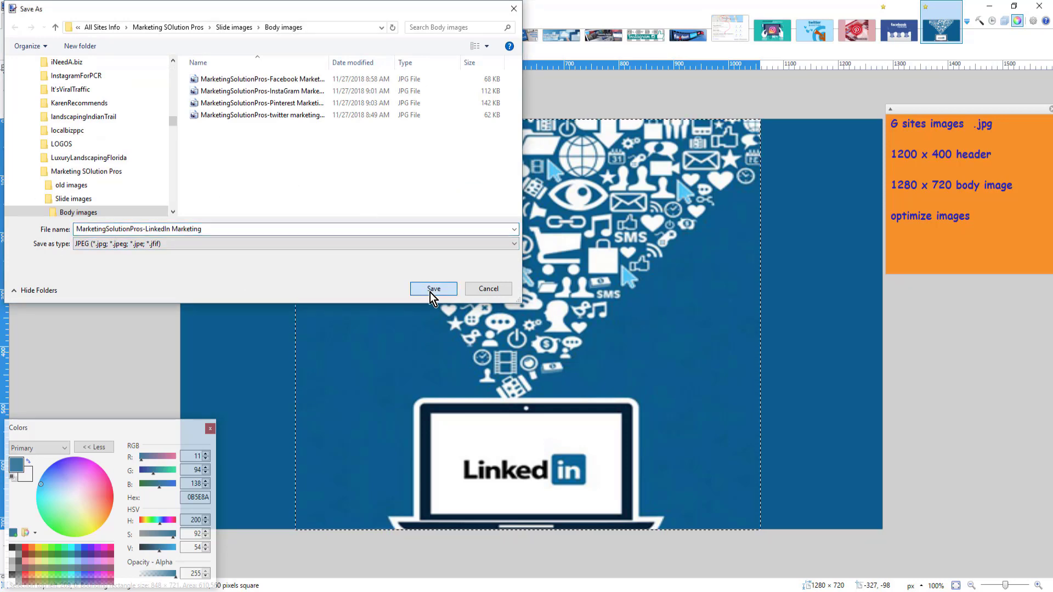
# Step: Switch to the Body images folder in File Explorer and examine the detailed properties of the Facebook Marketing image
pyautogui.click(991, 7)
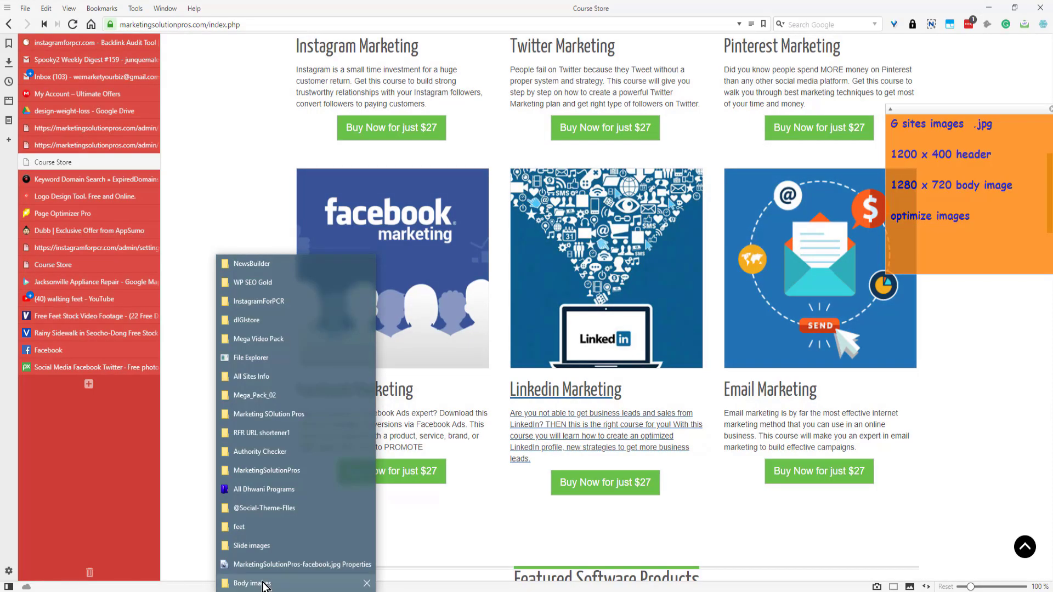
pyautogui.click(252, 583)
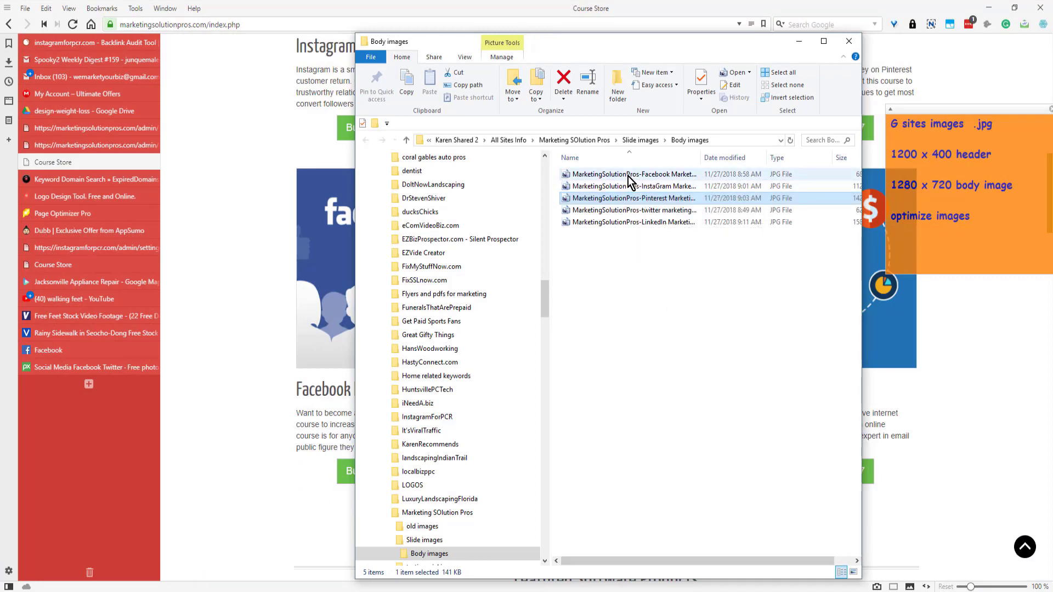
pyautogui.rightClick(628, 176)
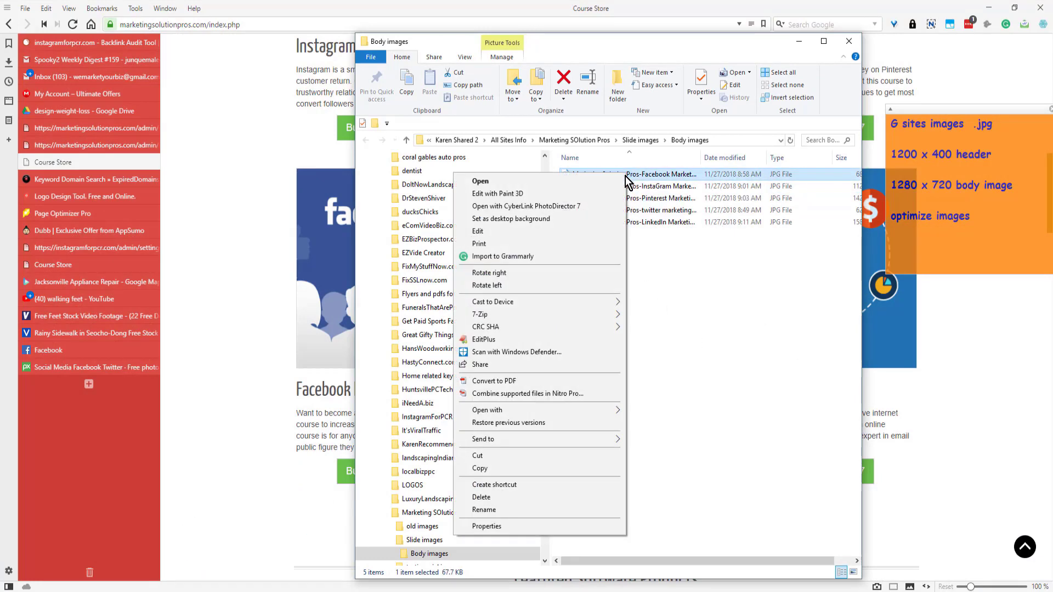
pyautogui.click(499, 526)
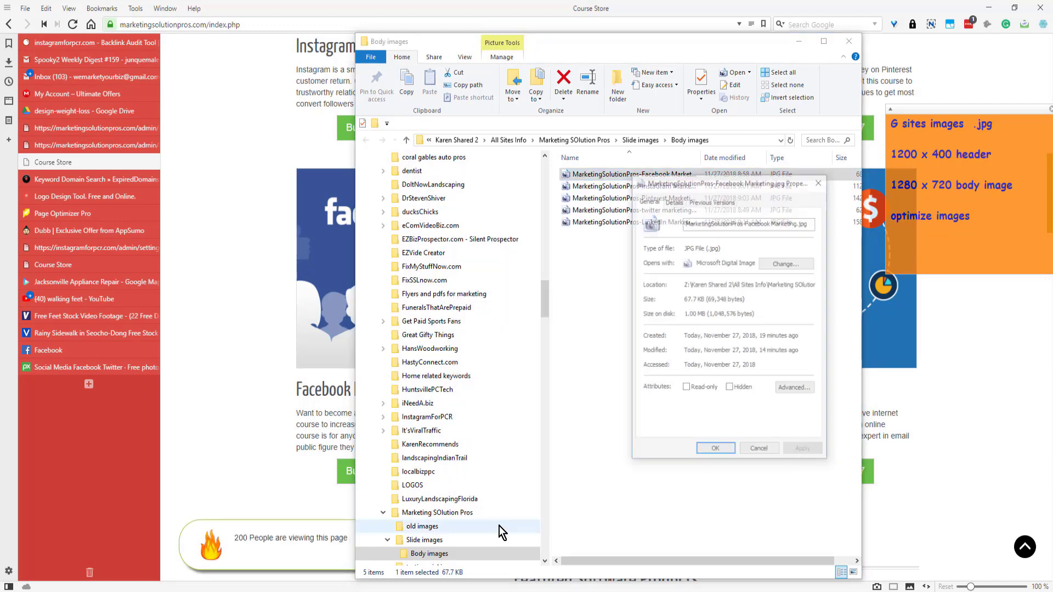
pyautogui.click(672, 201)
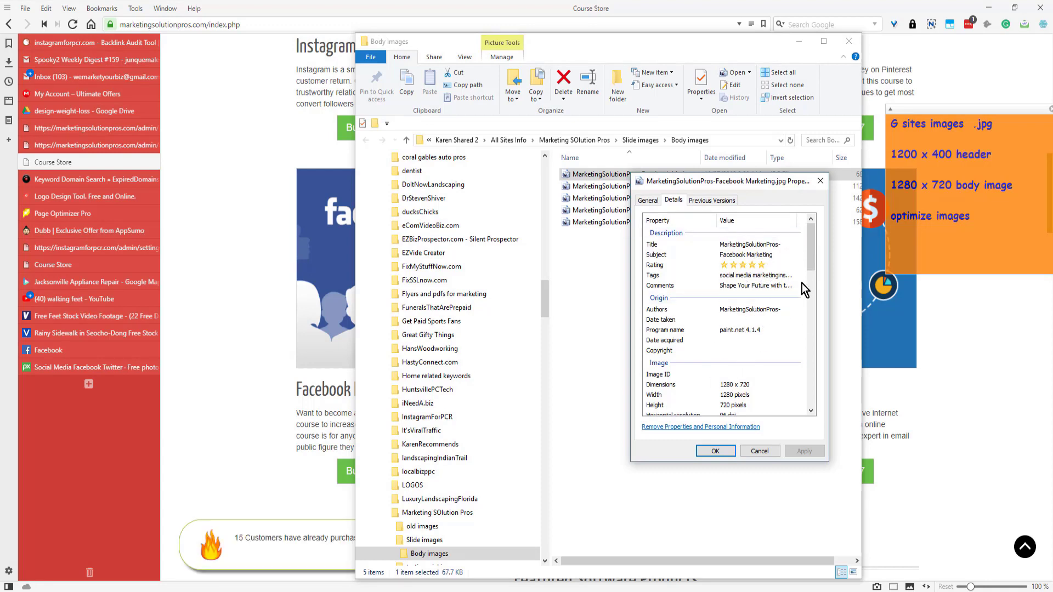
pyautogui.moveTo(812, 257); pyautogui.dragTo(815, 298)
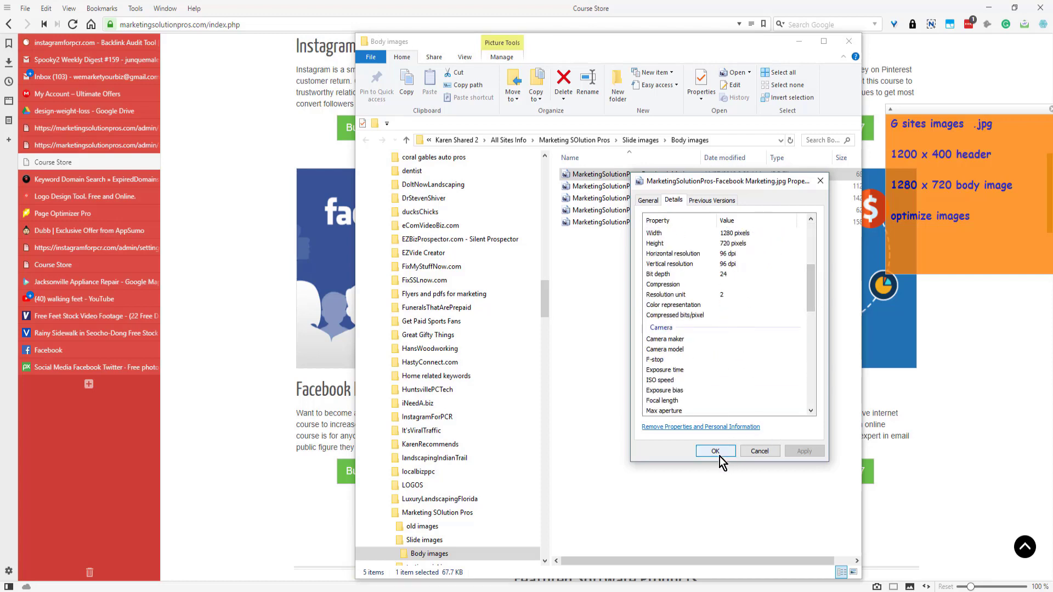
pyautogui.moveTo(811, 298); pyautogui.dragTo(812, 245)
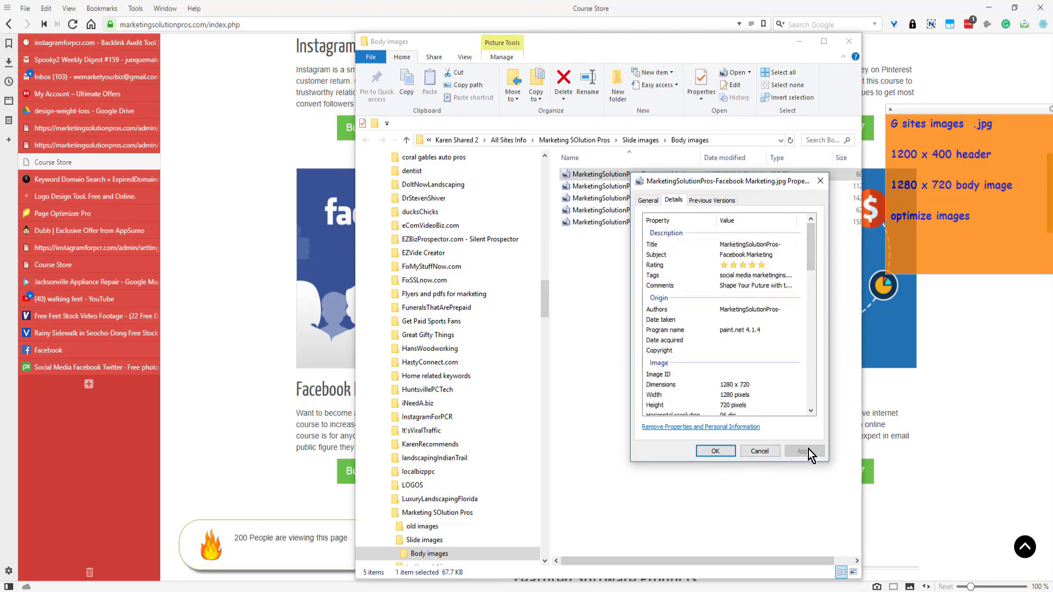
pyautogui.click(716, 451)
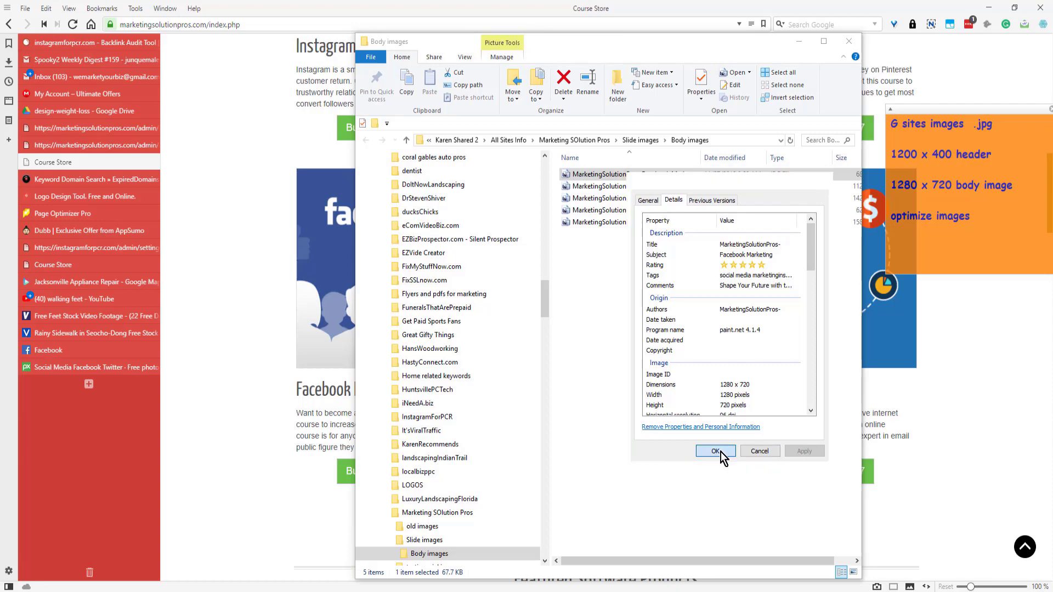
# Step: In the twitter marketing image's detailed properties, set the title to "MarketingSolutionPros-" and the subject to "Twitter Marketing"
pyautogui.rightClick(618, 210)
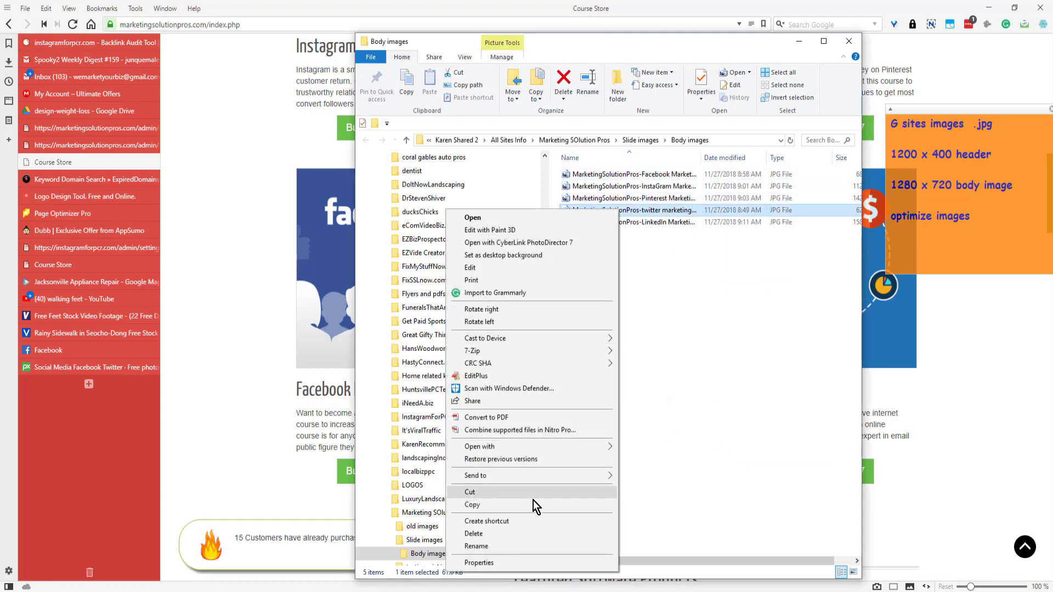
pyautogui.click(496, 563)
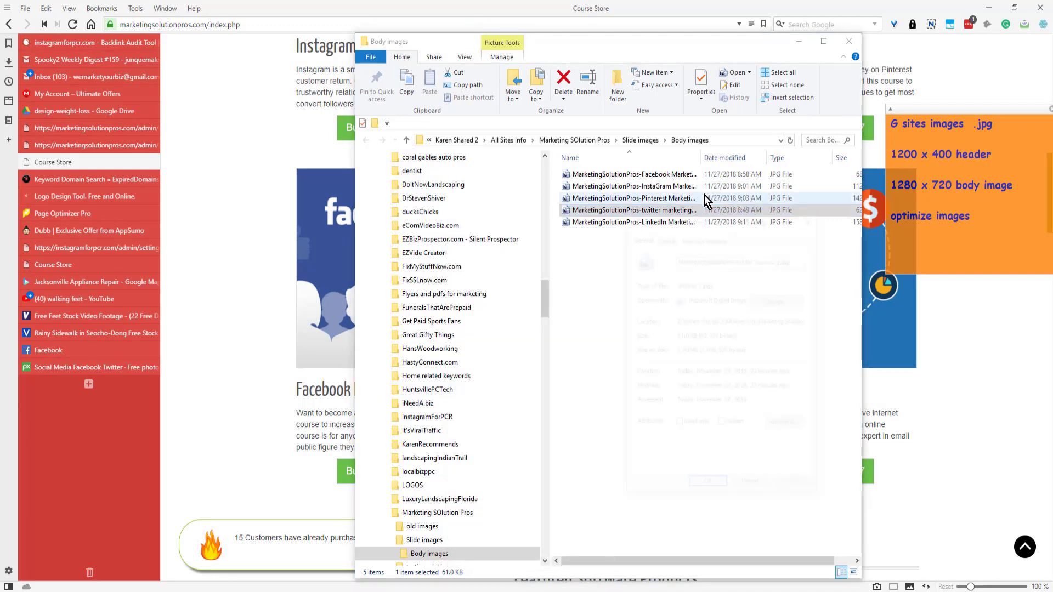
pyautogui.click(666, 238)
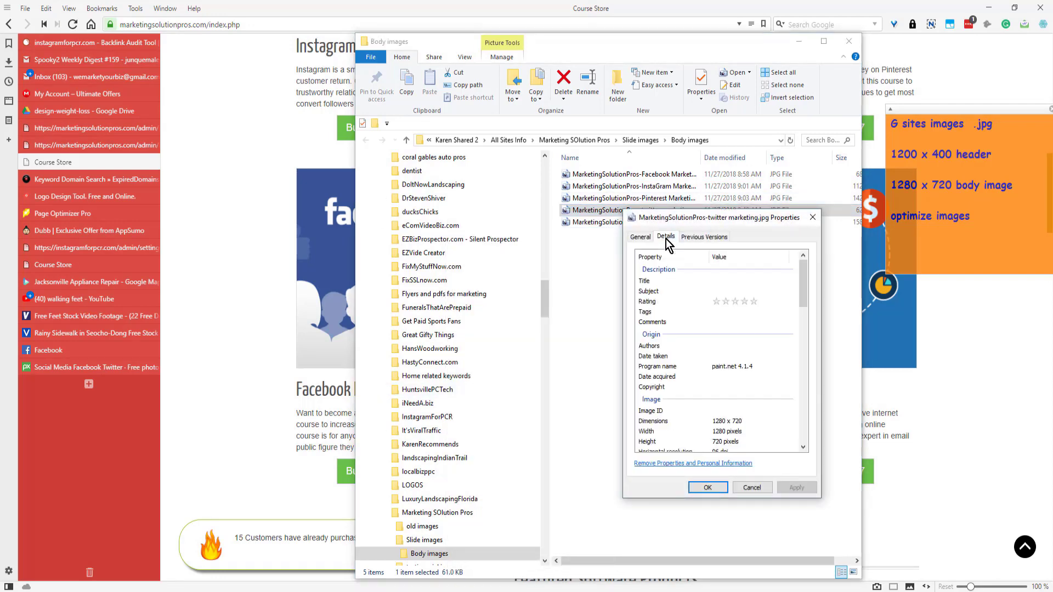
pyautogui.click(747, 281)
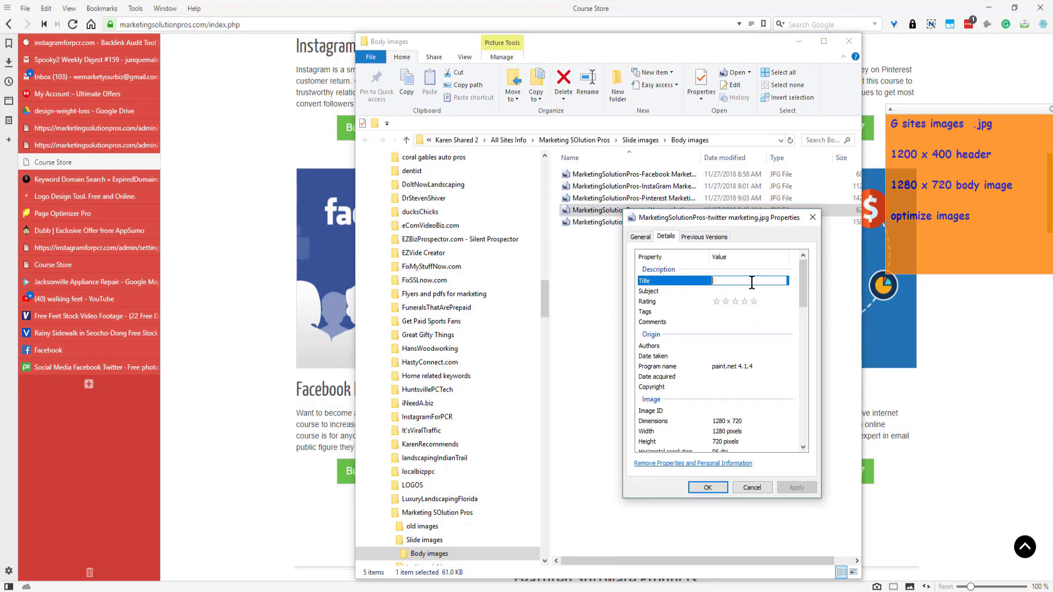
pyautogui.hotkey('ctrl', 'v')
pyautogui.click(758, 291)
pyautogui.hotkey('ctrl', 'v')
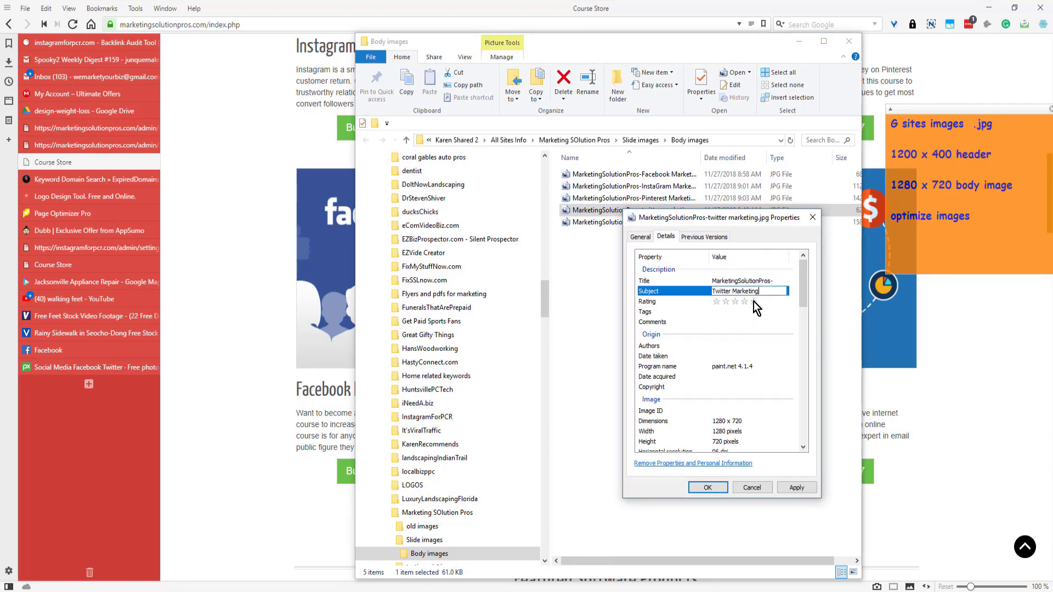
# Step: Rate the twitter marketing image five stars and insert the saved "social media marketing instagram pinterest facebook google adsense" clip as its tags
pyautogui.click(753, 301)
pyautogui.hotkey('ctrl', 'd')
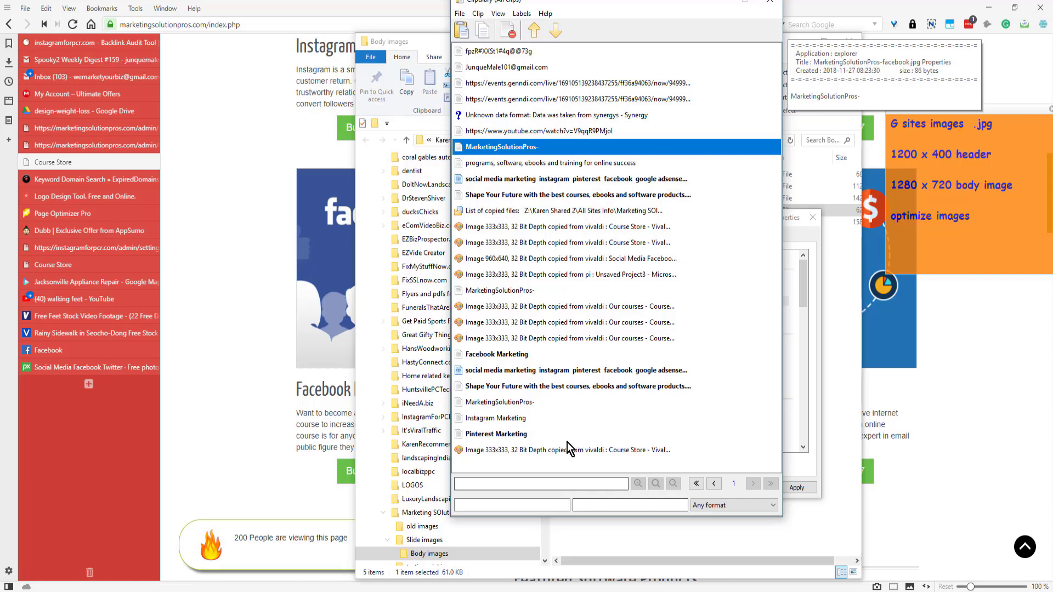
pyautogui.click(528, 181)
pyautogui.press('Return')
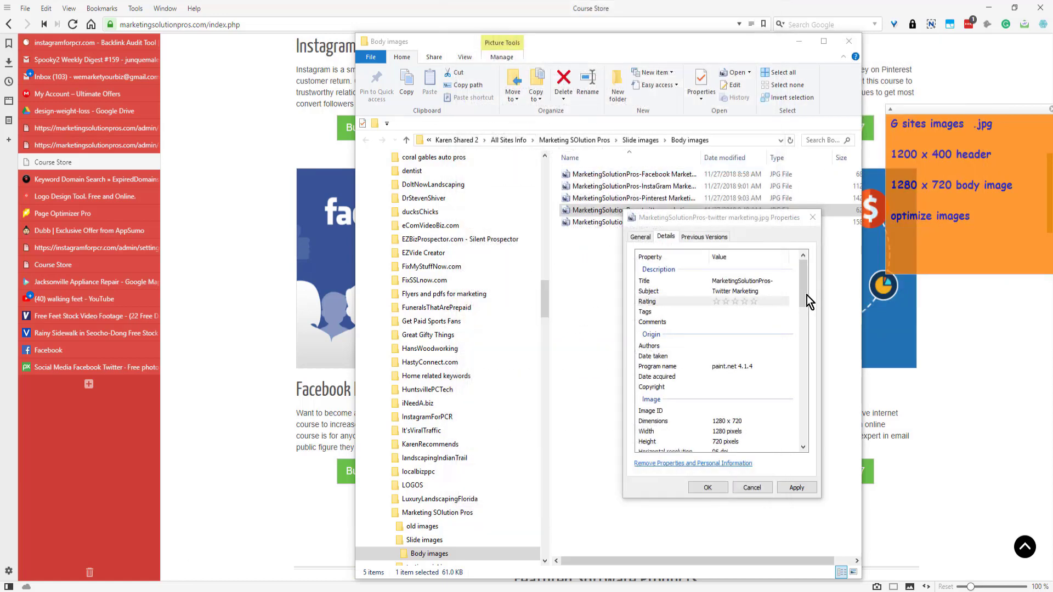
pyautogui.click(762, 304)
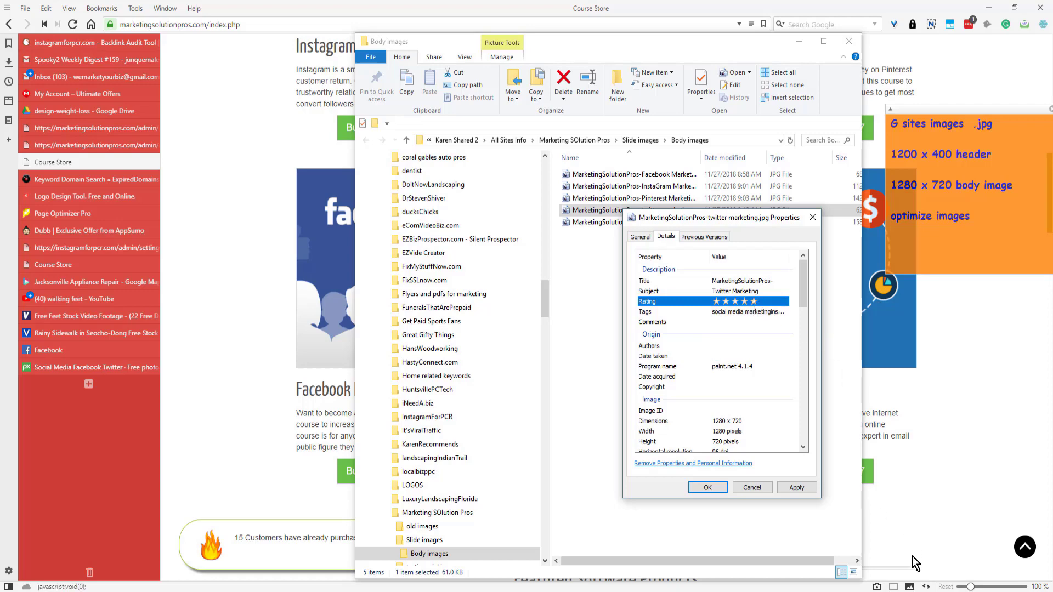
# Step: Fill the twitter marketing image's comments with the saved "Shape Your Future with the best courses, ebooks and software products" clip
pyautogui.hotkey('ctrl', 'd')
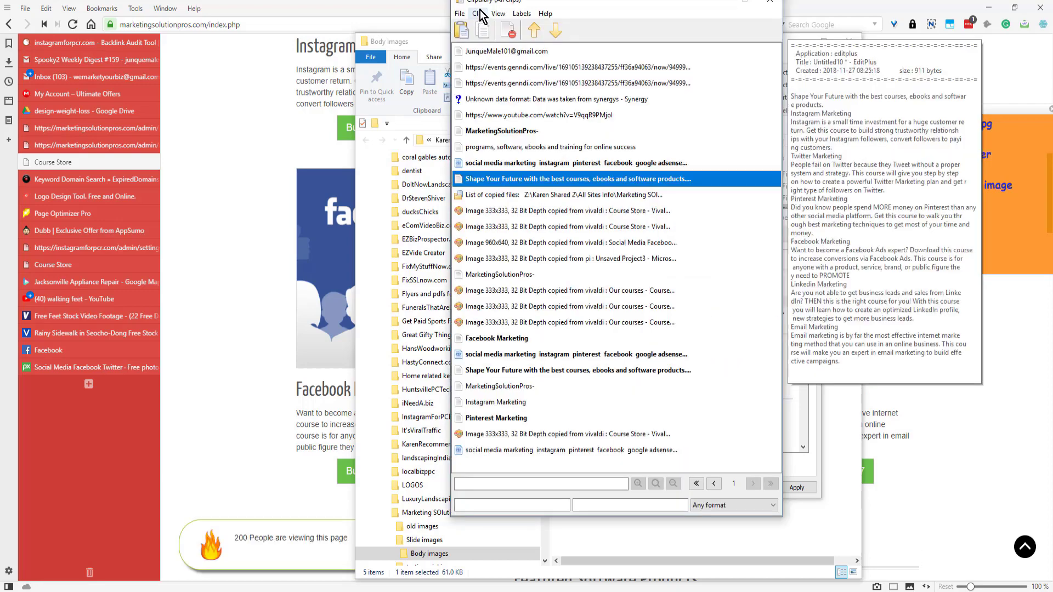
pyautogui.click(480, 12)
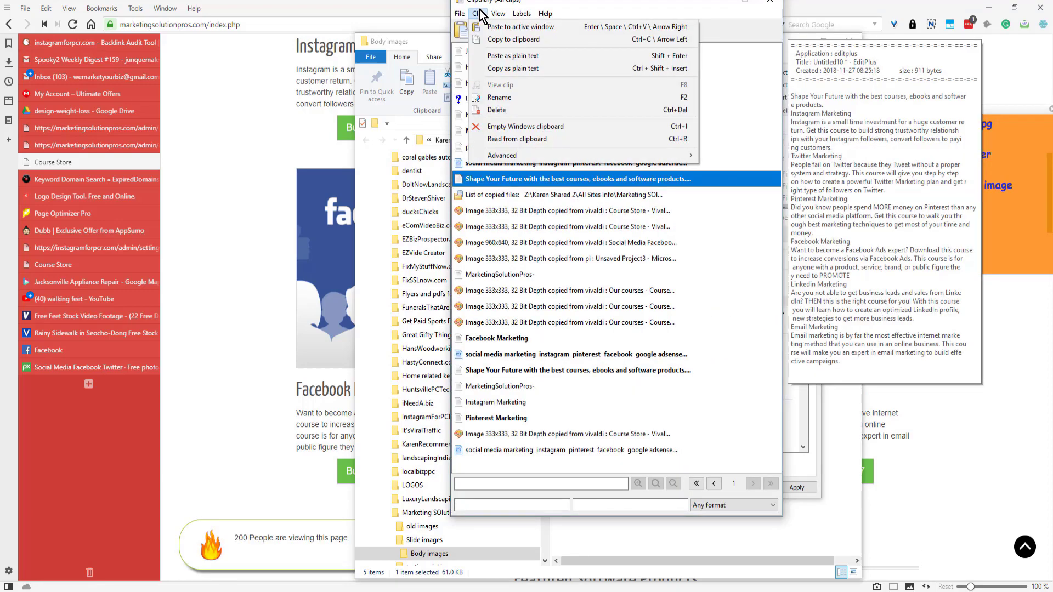
pyautogui.click(502, 42)
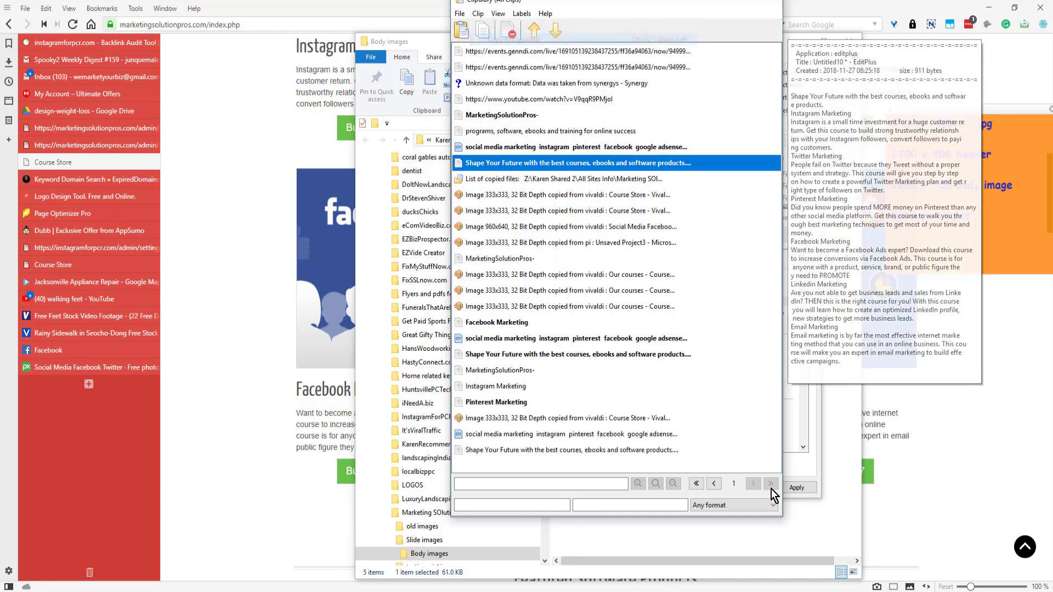
pyautogui.click(732, 320)
pyautogui.write('v')
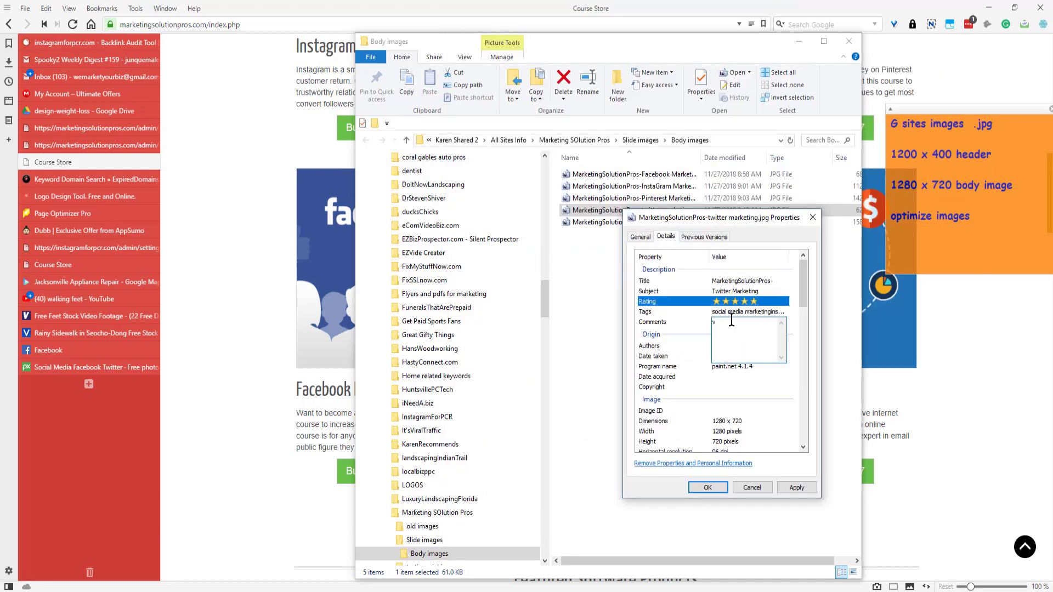
pyautogui.press('BackSpace')
pyautogui.hotkey('ctrl', 'v')
# Step: Set the image's authors to "MarketingSolutionPros-", apply the metadata changes and close the properties
pyautogui.press('Tab')
pyautogui.write('MarketingSolutionPros-')
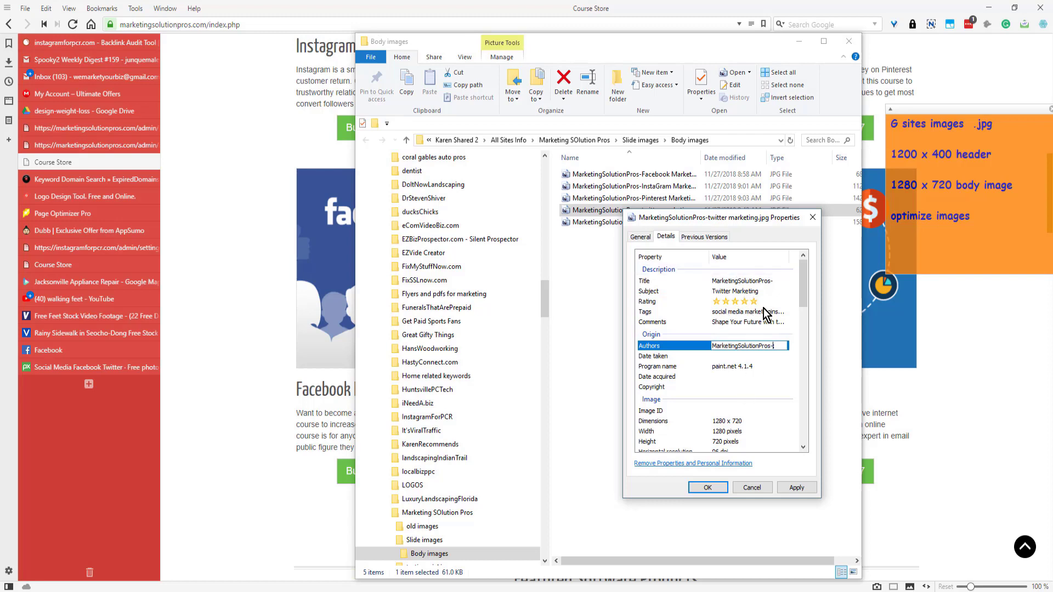
pyautogui.click(795, 489)
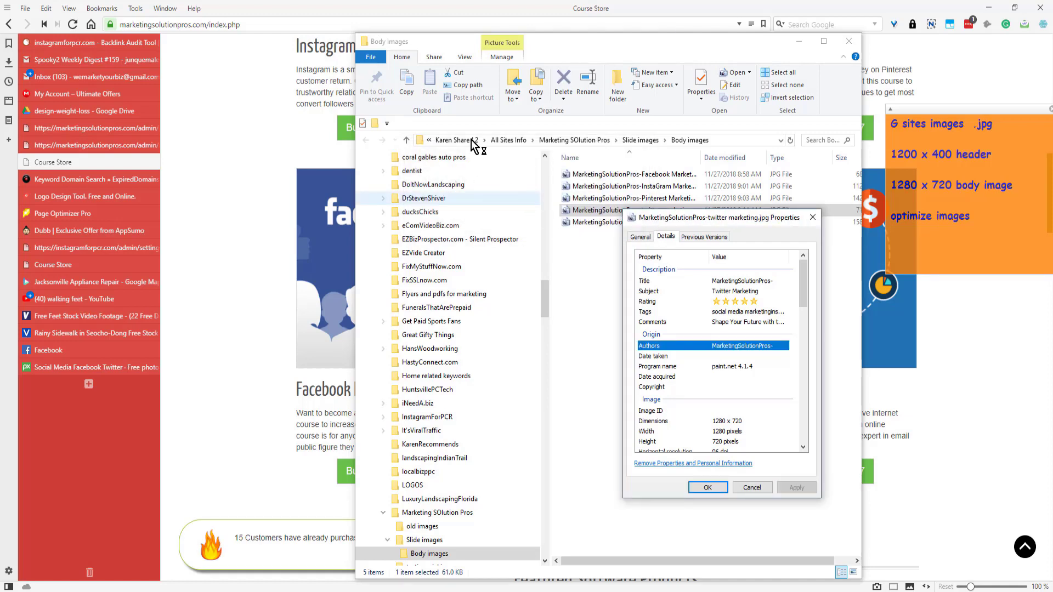
pyautogui.click(715, 490)
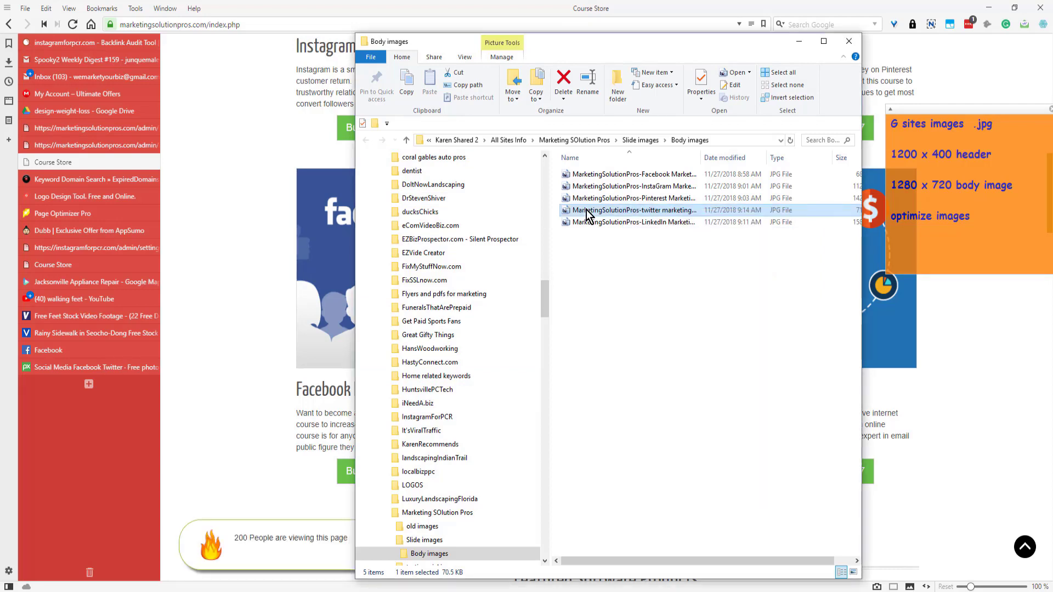
# Step: Reopen the twitter marketing image's detailed properties and re-enter the title "MarketingSolutionPros-", subject "Twitter Marketing", five-star rating and social media marketing tags
pyautogui.rightClick(587, 211)
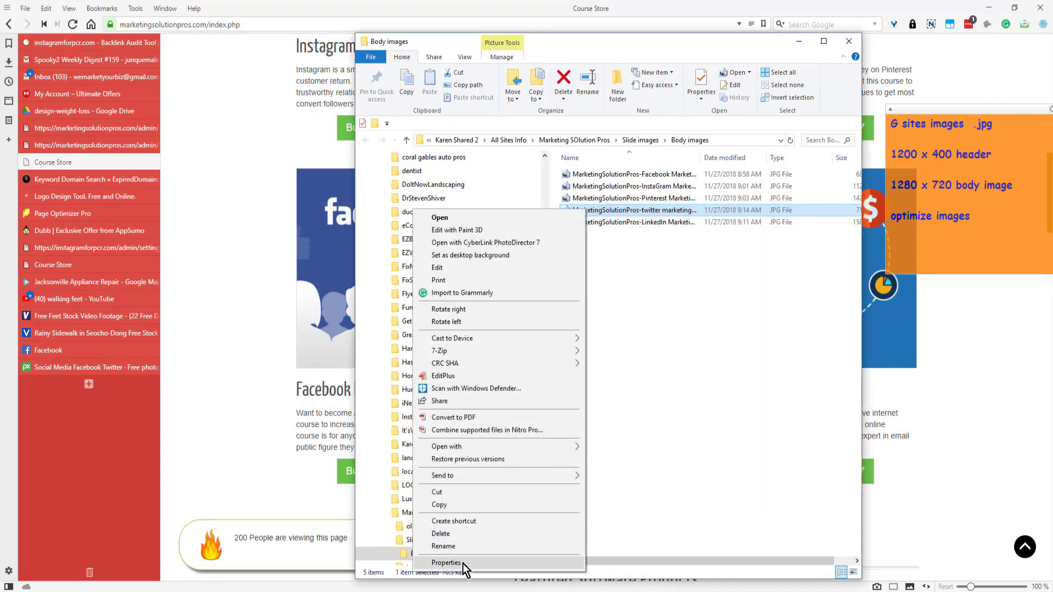
pyautogui.press('Escape')
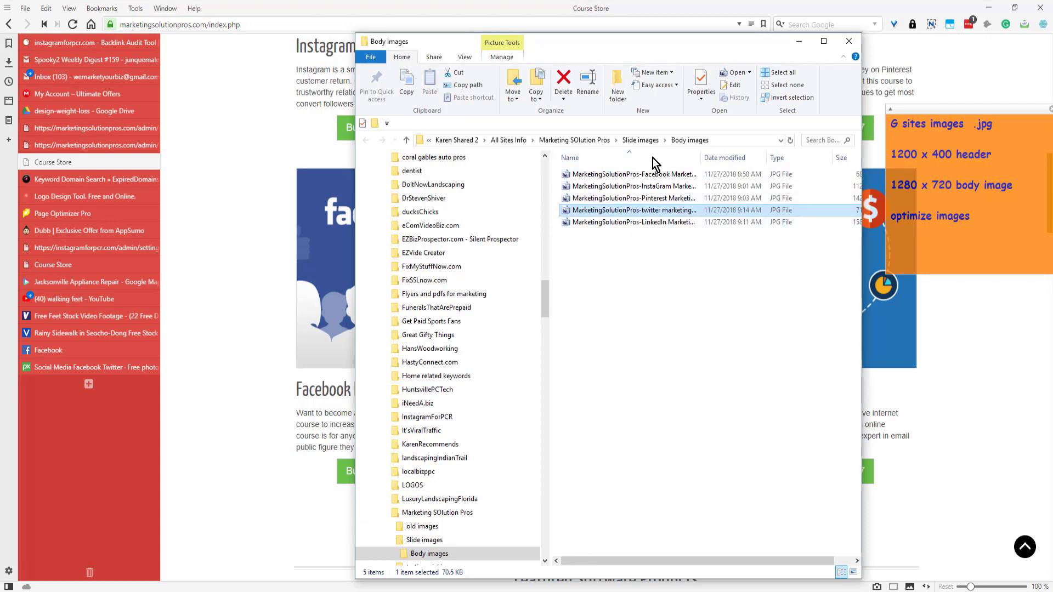
pyautogui.click(633, 237)
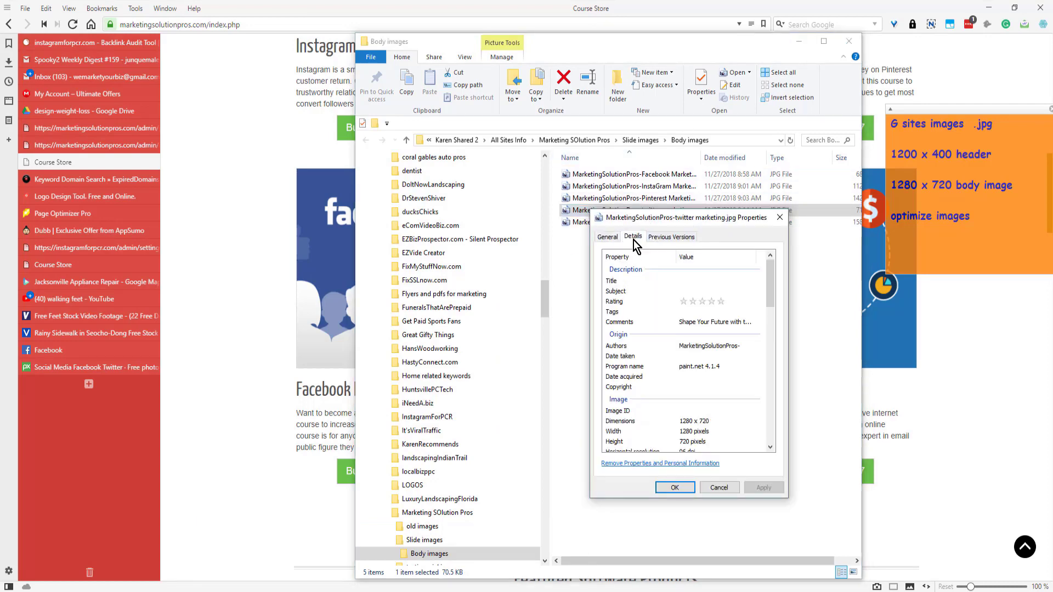
pyautogui.click(724, 302)
pyautogui.click(707, 281)
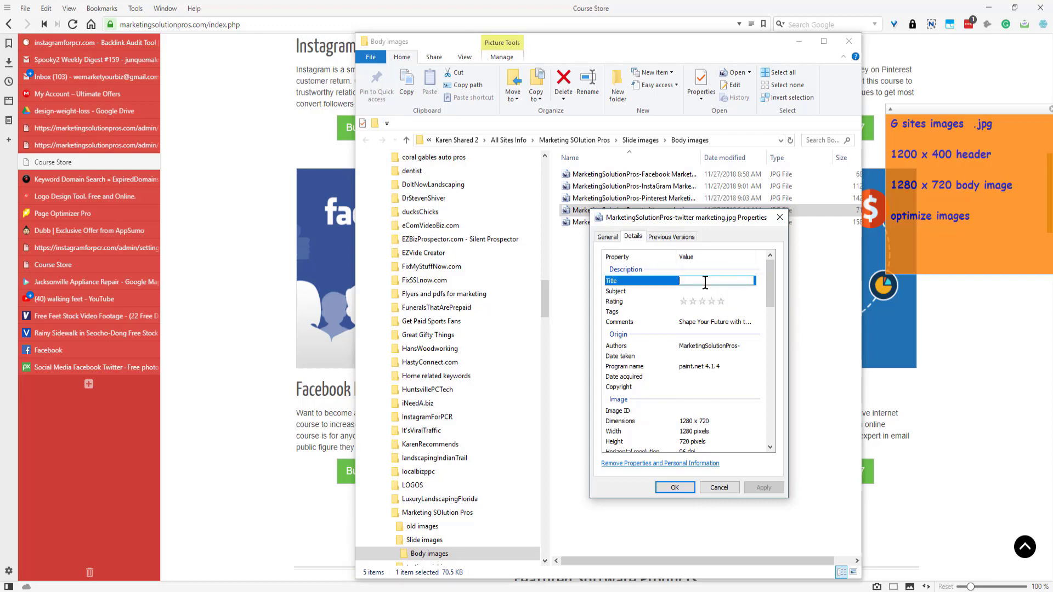
pyautogui.write('MarketingSolutionPros-')
pyautogui.click(703, 290)
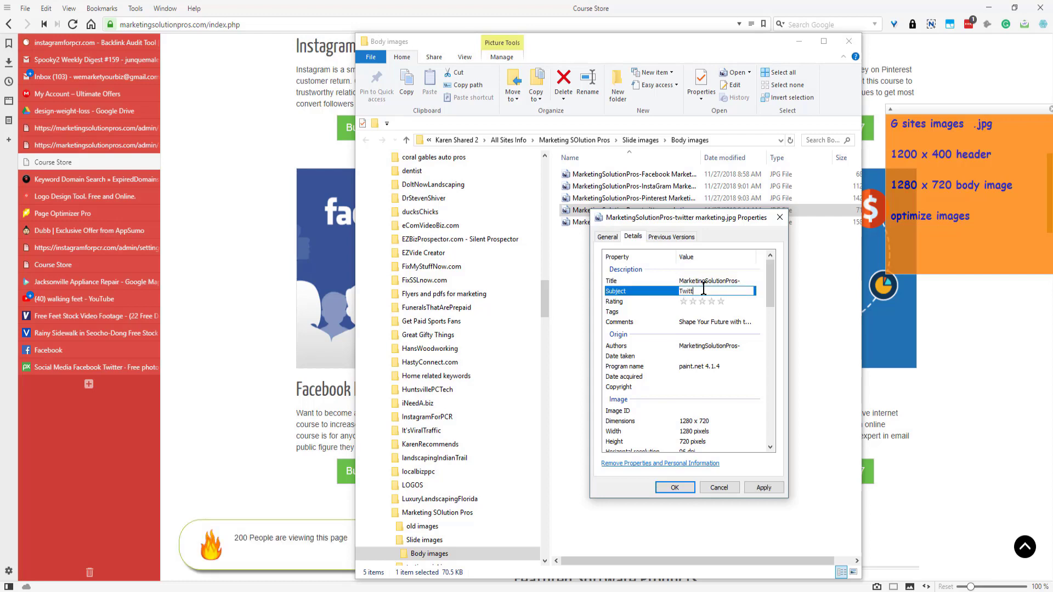
pyautogui.write('Twitter Marketing')
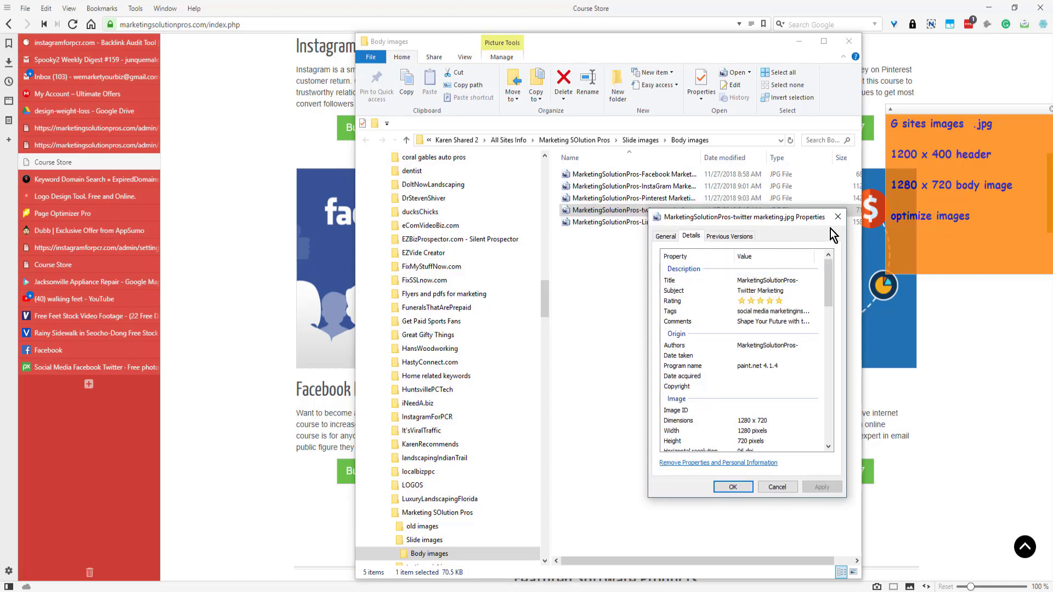
pyautogui.click(837, 218)
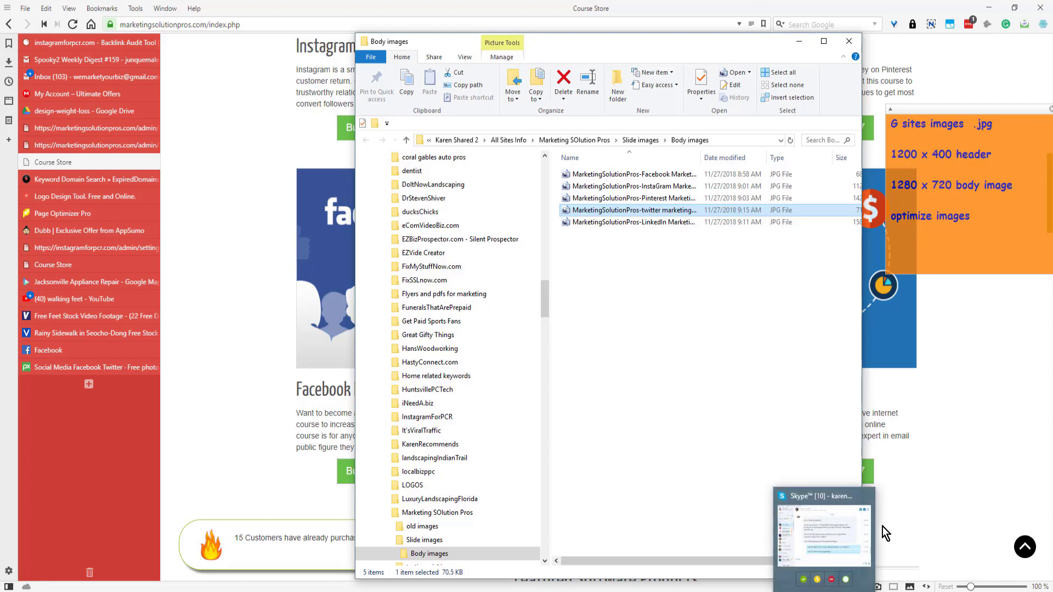
# Step: Switch to Ranking Factory Revolutions and set the Google Sites website title to "MarketingSolutionPros" using the saved clip
pyautogui.click(812, 565)
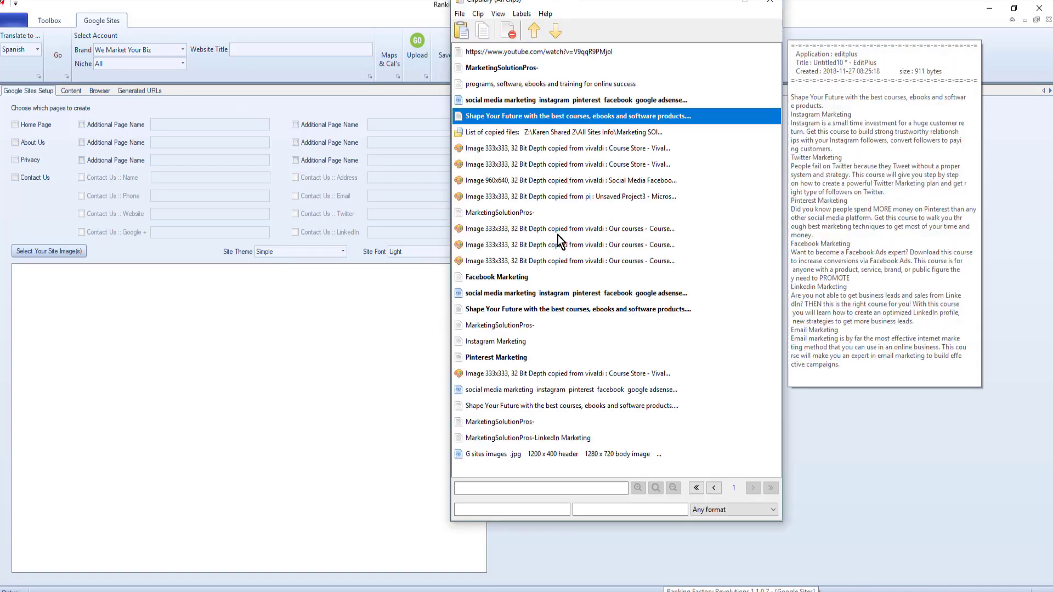
pyautogui.hotkey('ctrl', 'd')
pyautogui.click(508, 68)
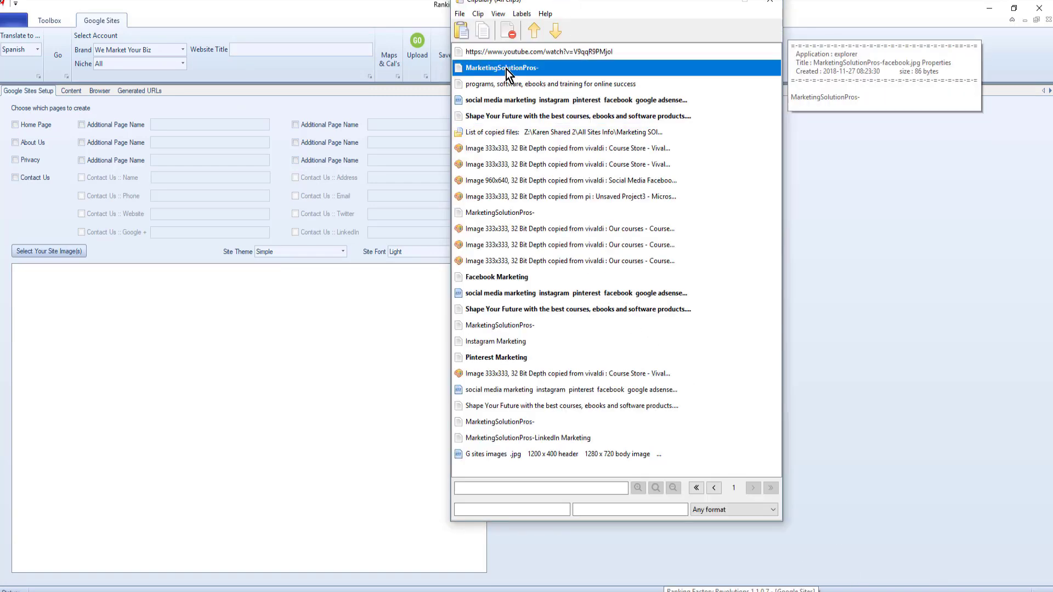
pyautogui.click(477, 14)
pyautogui.click(495, 40)
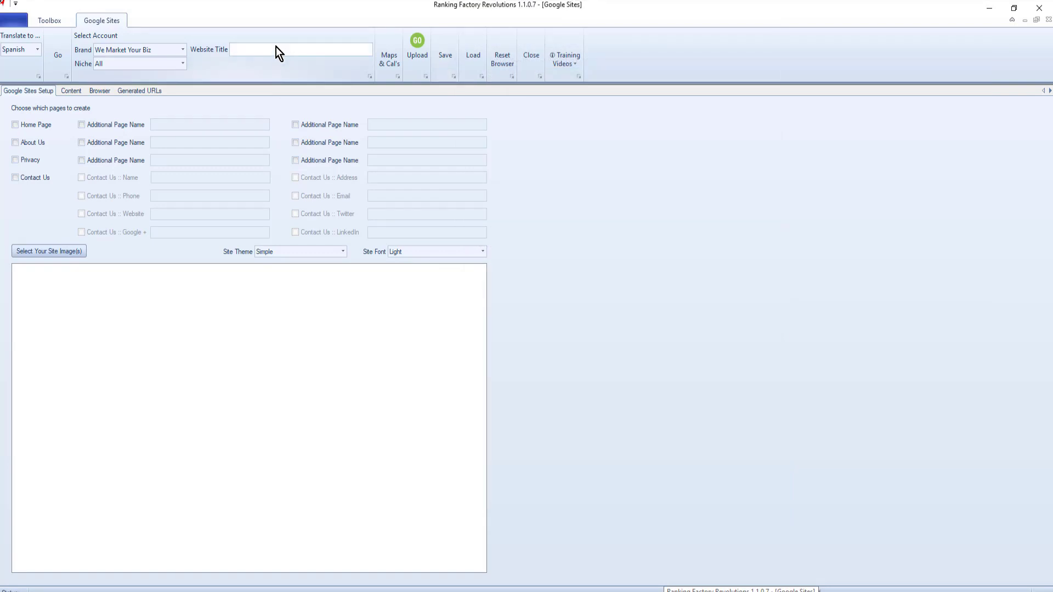
pyautogui.hotkey('ctrl', 'v')
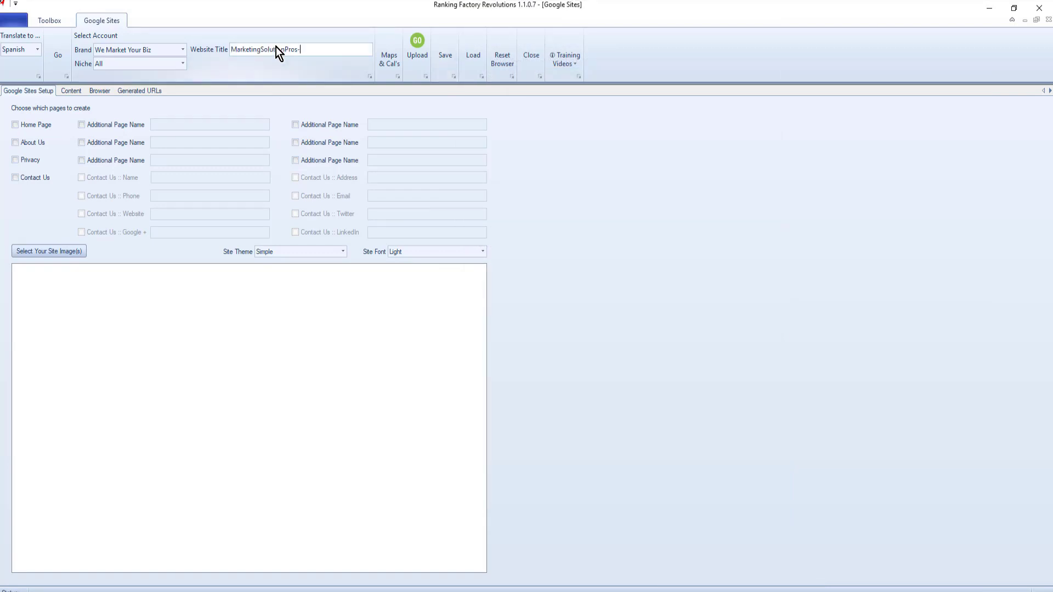
# Step: Select the Marketing Solutions Hub brand and enable the Home, About Us, Privacy and Contact Us pages plus additional courses, products and ebooks pages
pyautogui.click(183, 50)
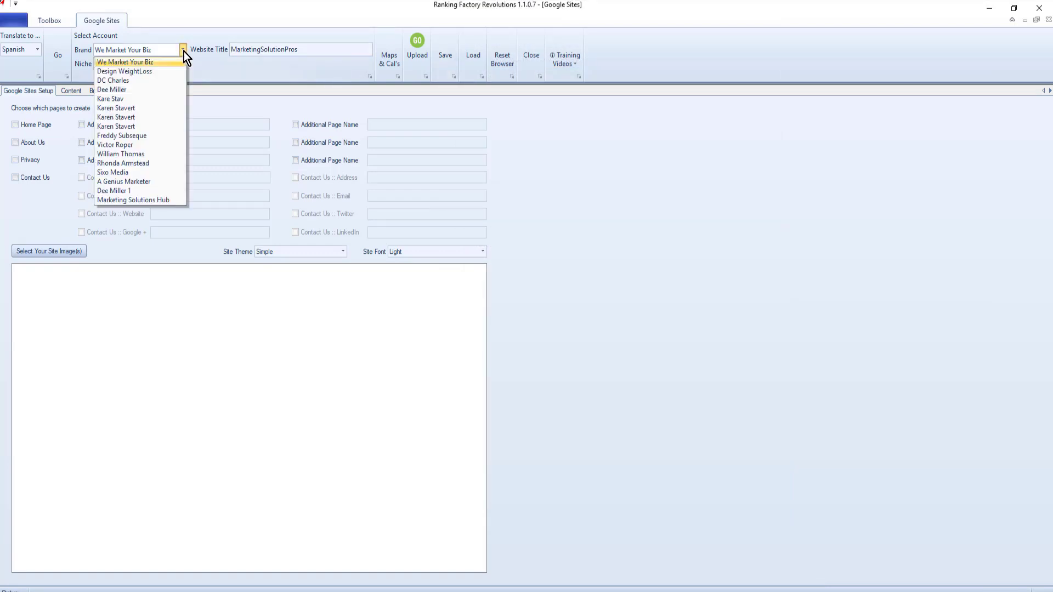
pyautogui.click(152, 200)
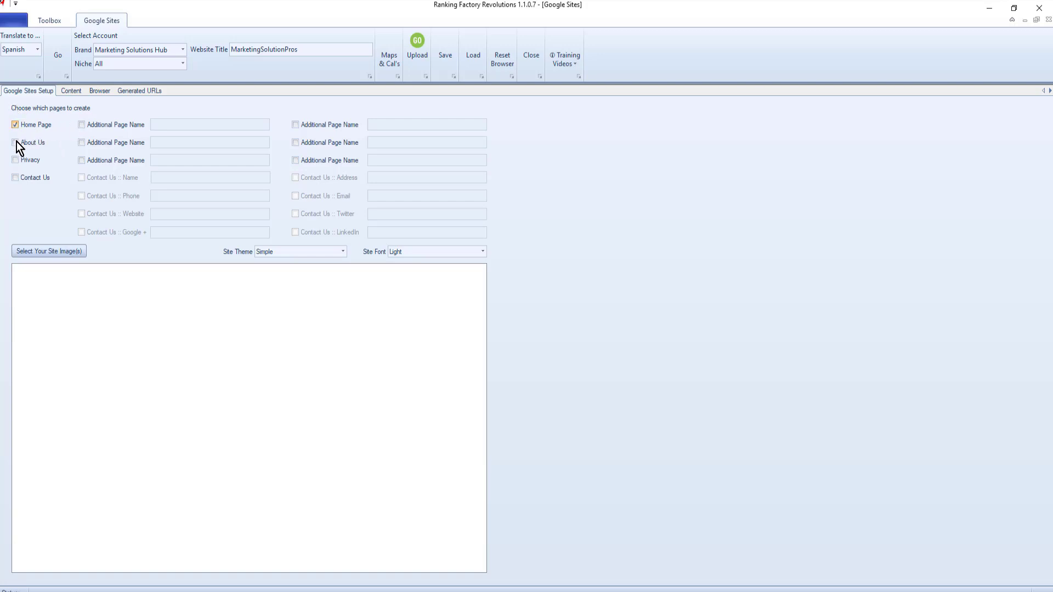
pyautogui.click(15, 178)
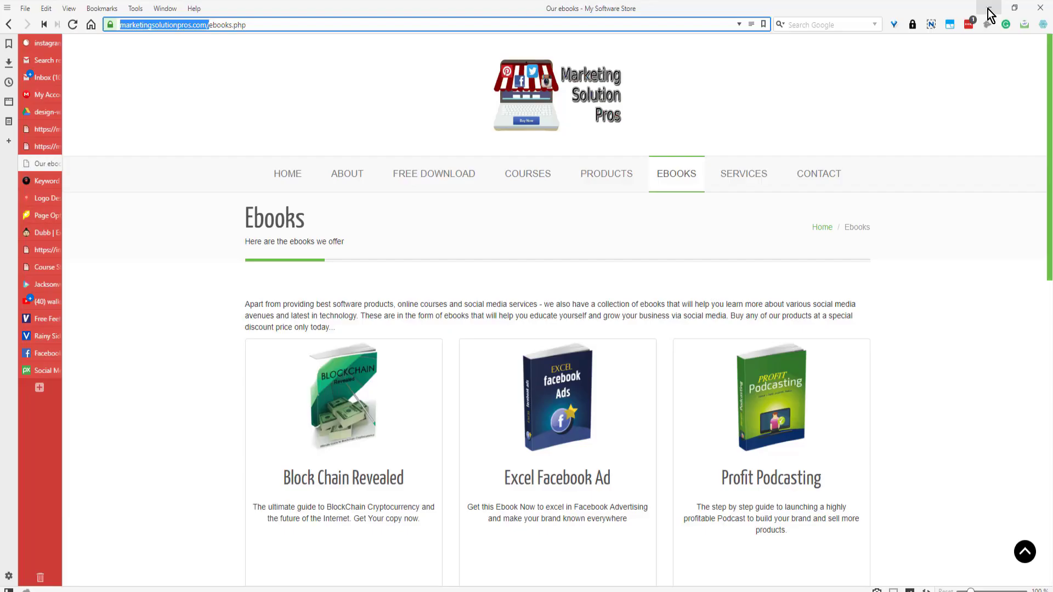
pyautogui.click(989, 8)
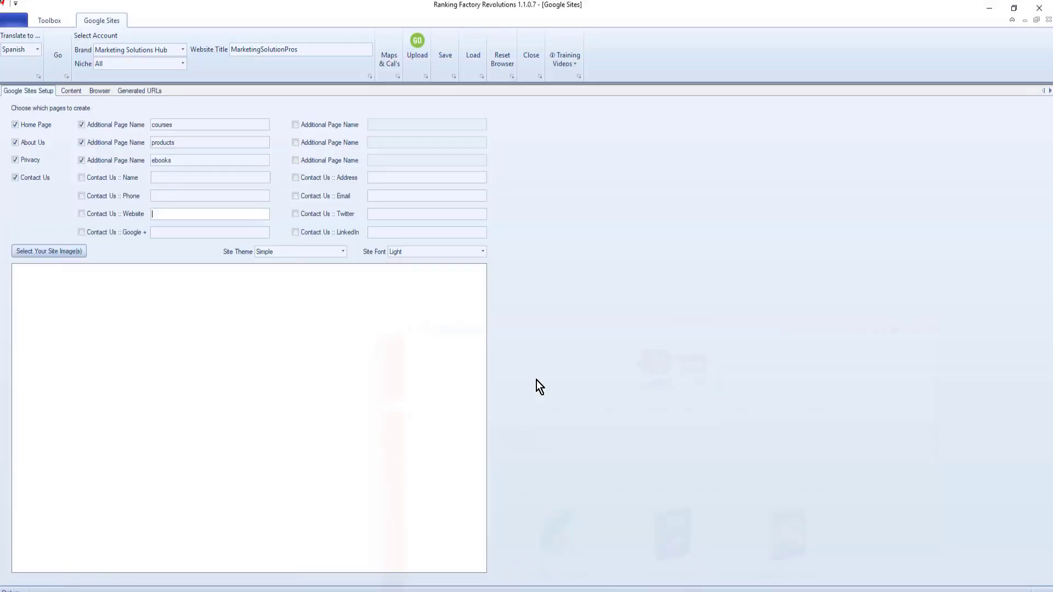
pyautogui.click(177, 213)
pyautogui.hotkey('ctrl', 'v')
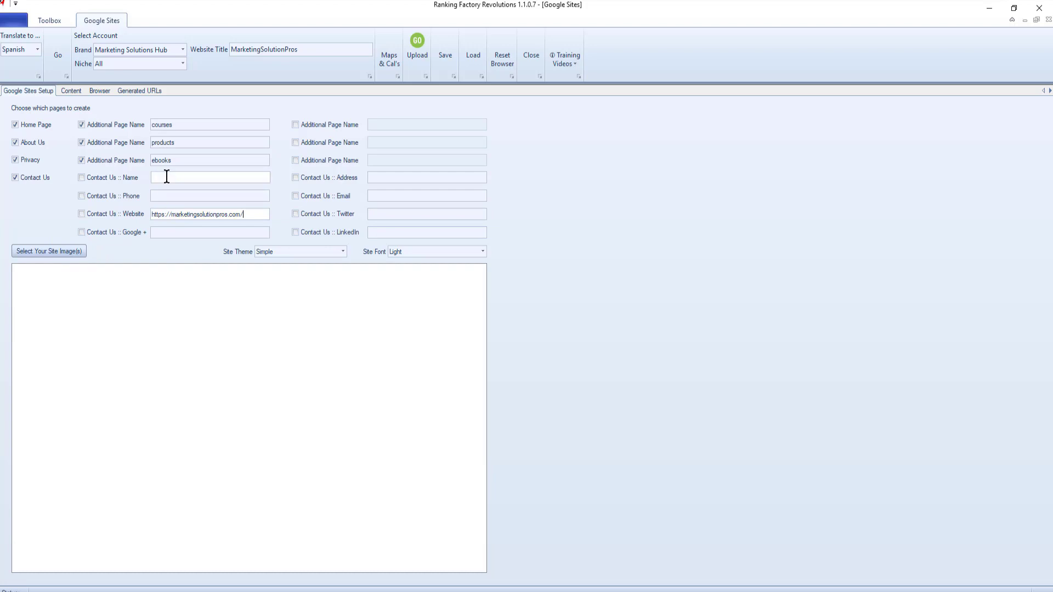
# Step: Bring MarketingSolutionPros-ebooks.jpg into Digital Image Suite and try cropping it to a 1201 x 120 pixel strip across its upper part
pyautogui.click(50, 250)
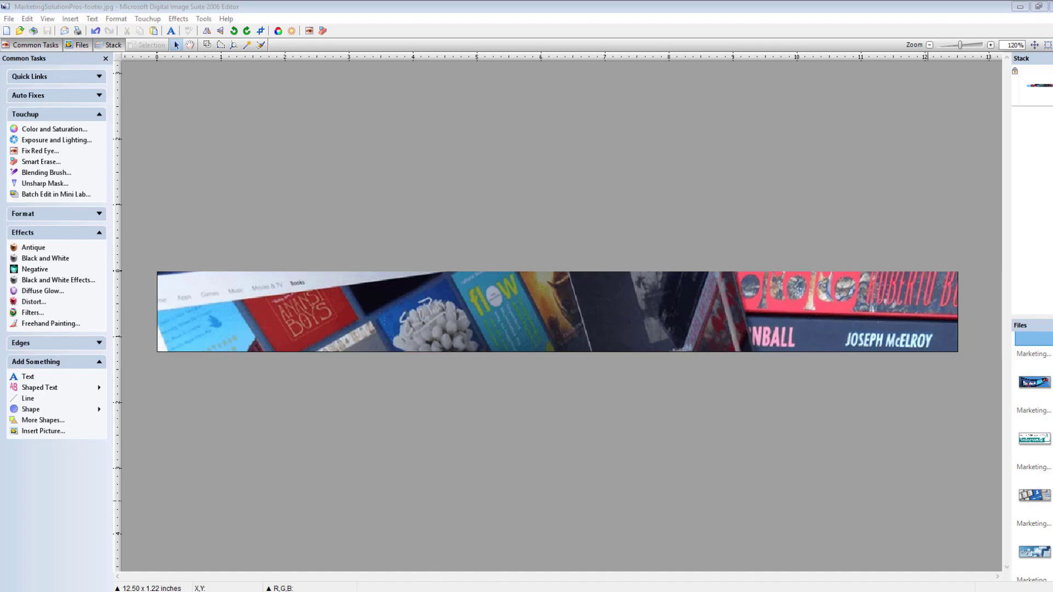
pyautogui.hotkey('alt', 'Tab')
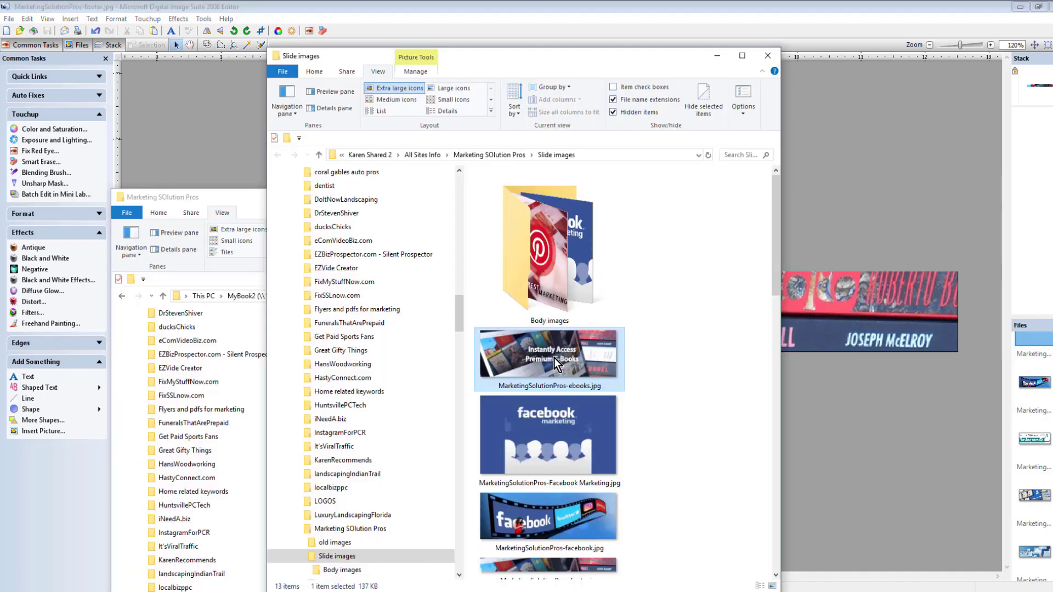
pyautogui.hotkey('alt', 'Tab')
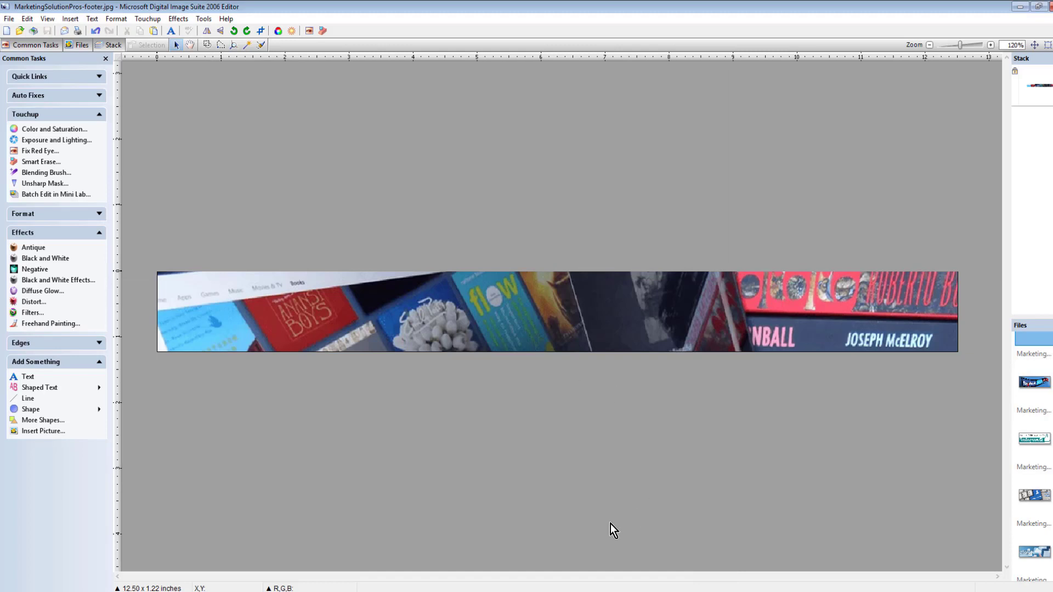
pyautogui.click(260, 32)
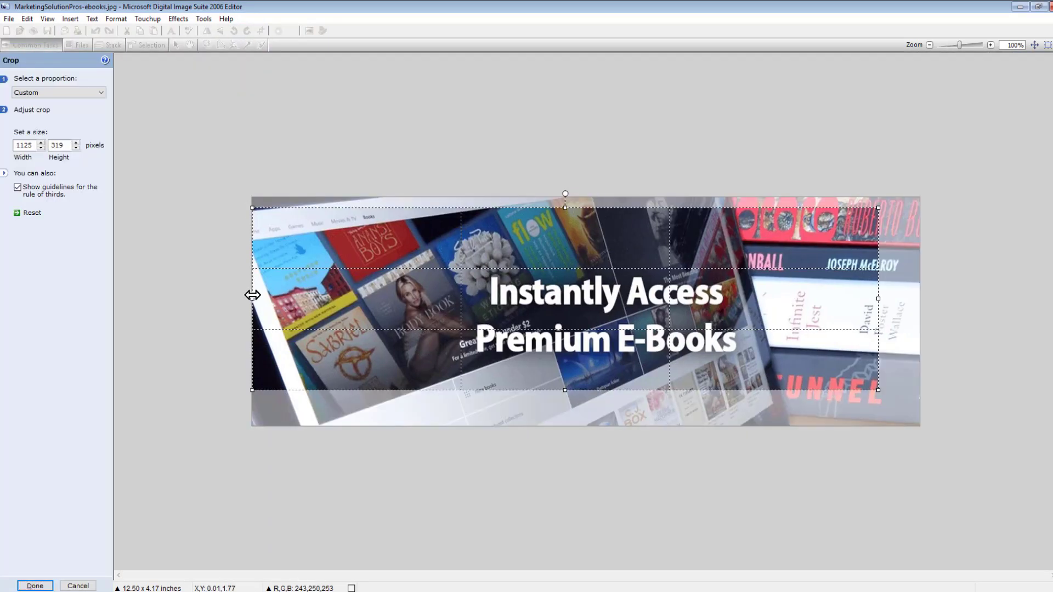
pyautogui.moveTo(567, 392); pyautogui.dragTo(571, 272)
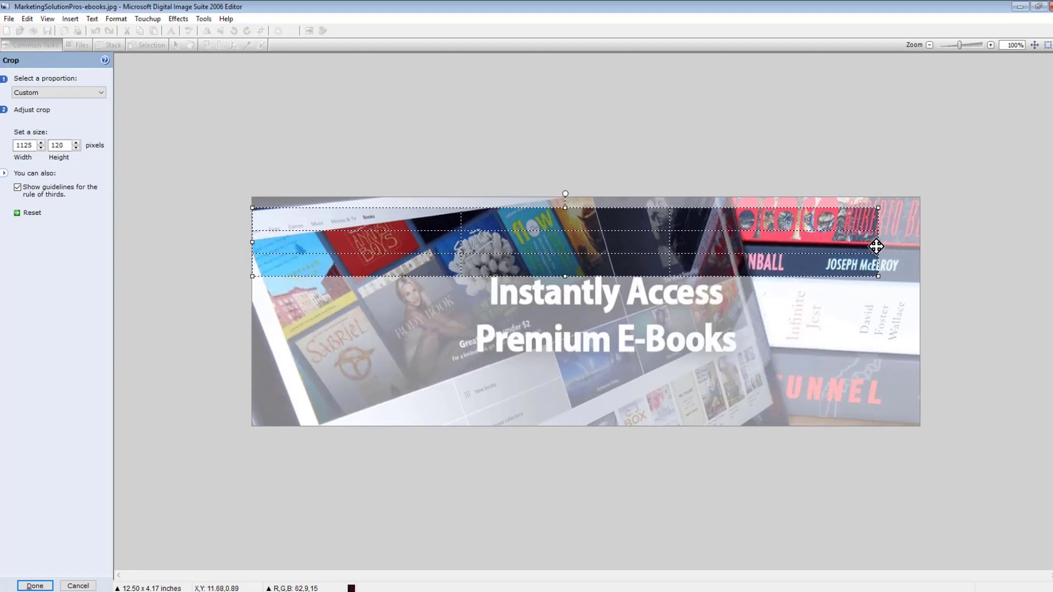
pyautogui.moveTo(878, 242); pyautogui.dragTo(921, 243)
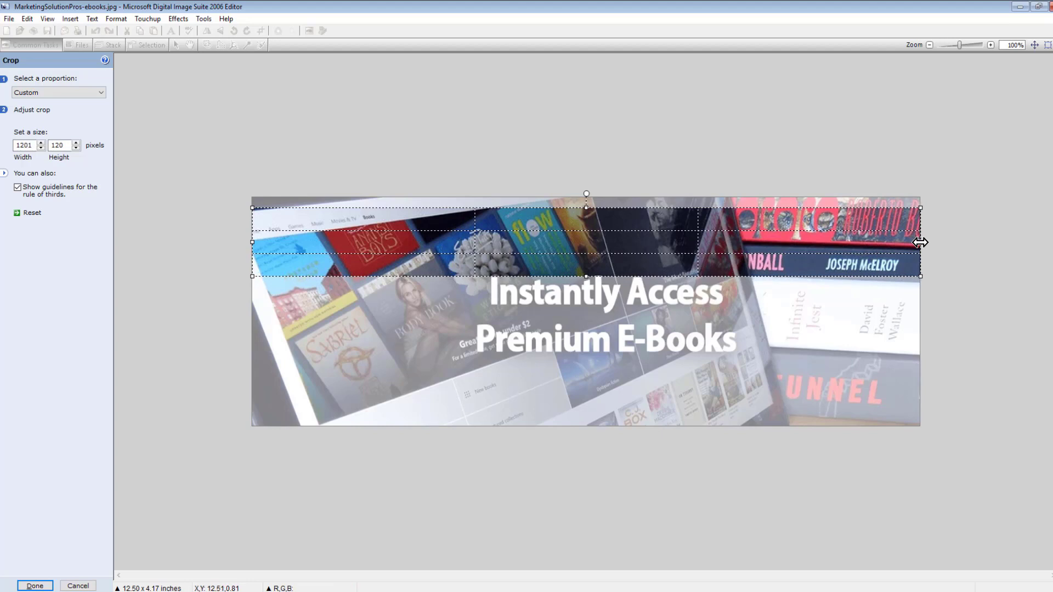
pyautogui.click(35, 586)
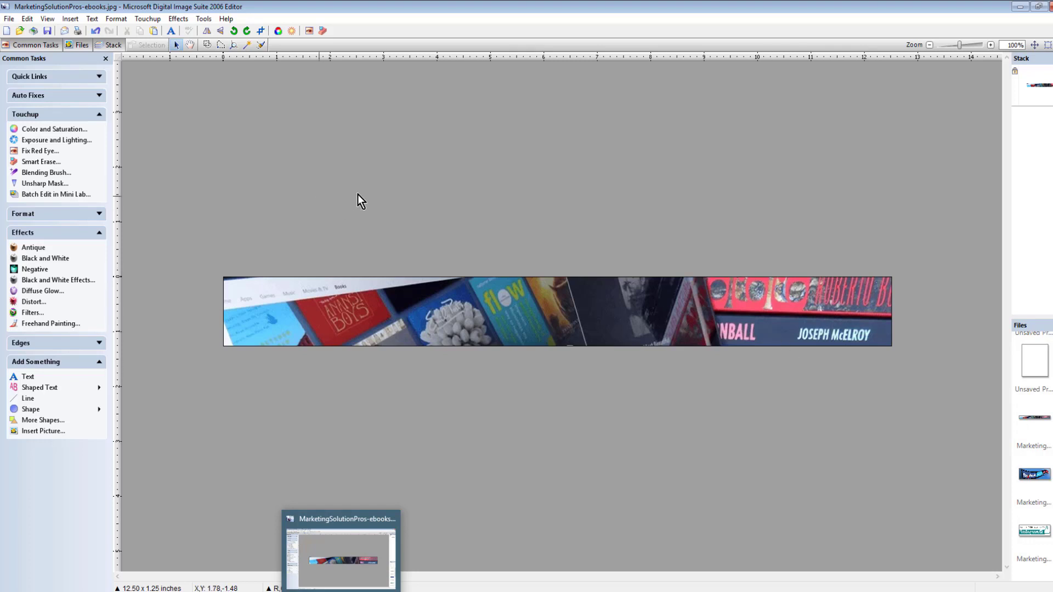
pyautogui.click(97, 31)
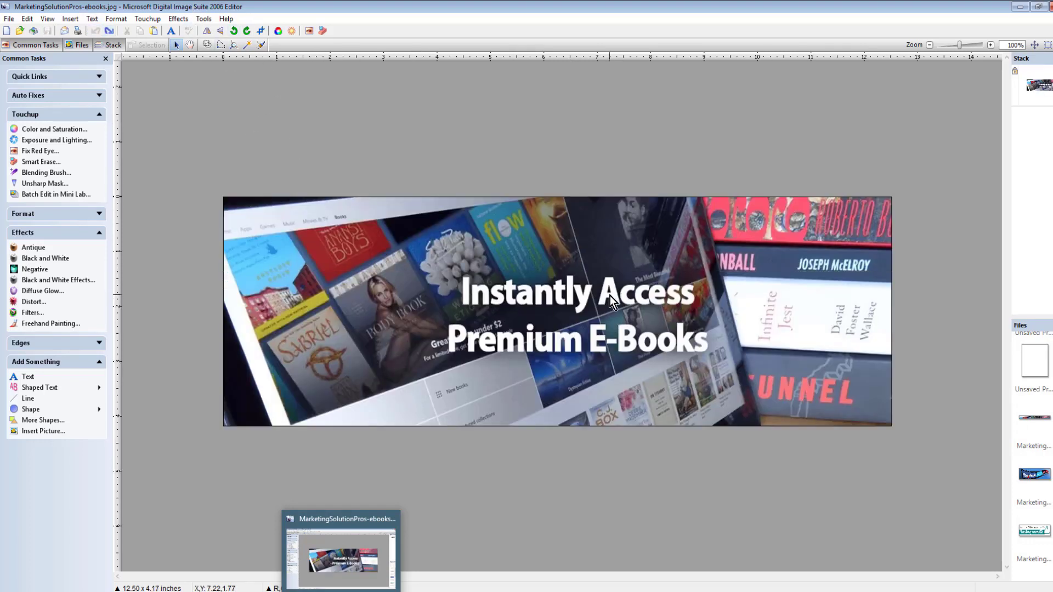
# Step: Return from Digital Image Suite to the Slide images folder and examine the properties of MarketingSolutionPros-footer.jpg
pyautogui.click(1020, 6)
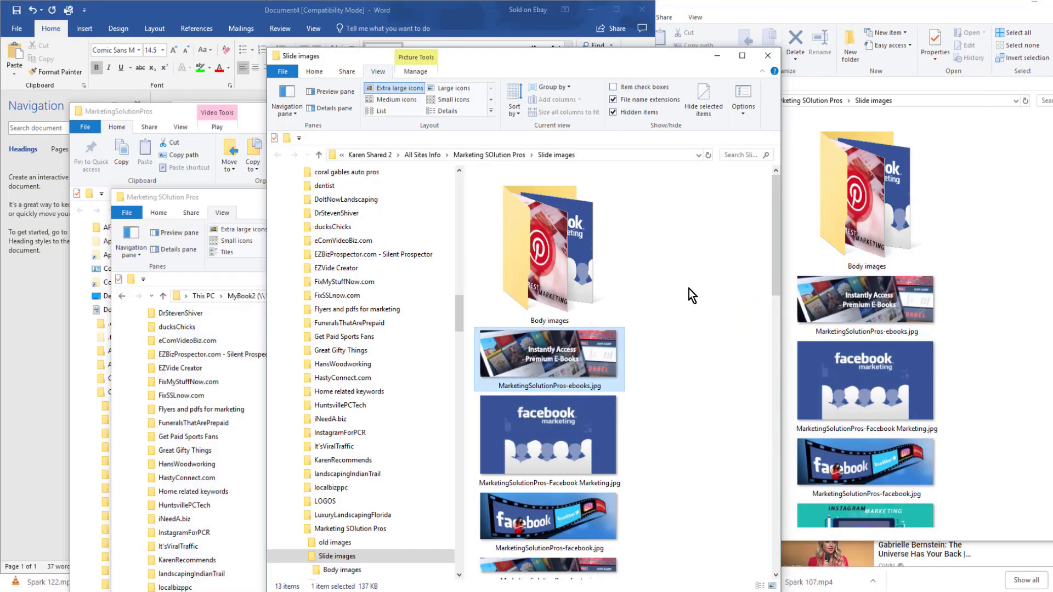
pyautogui.scroll(-5, 689, 288)
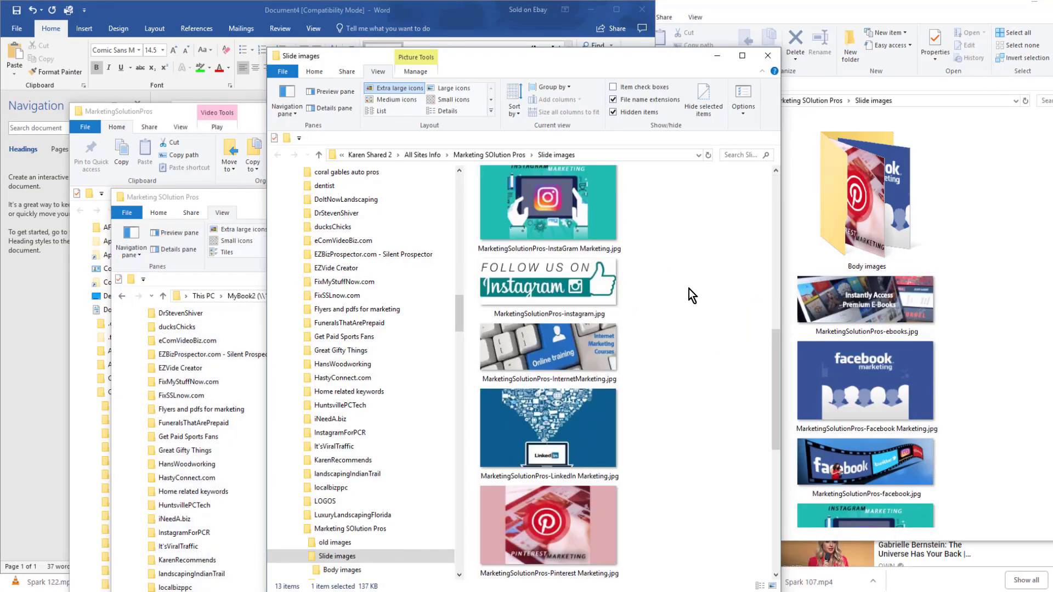
pyautogui.click(742, 57)
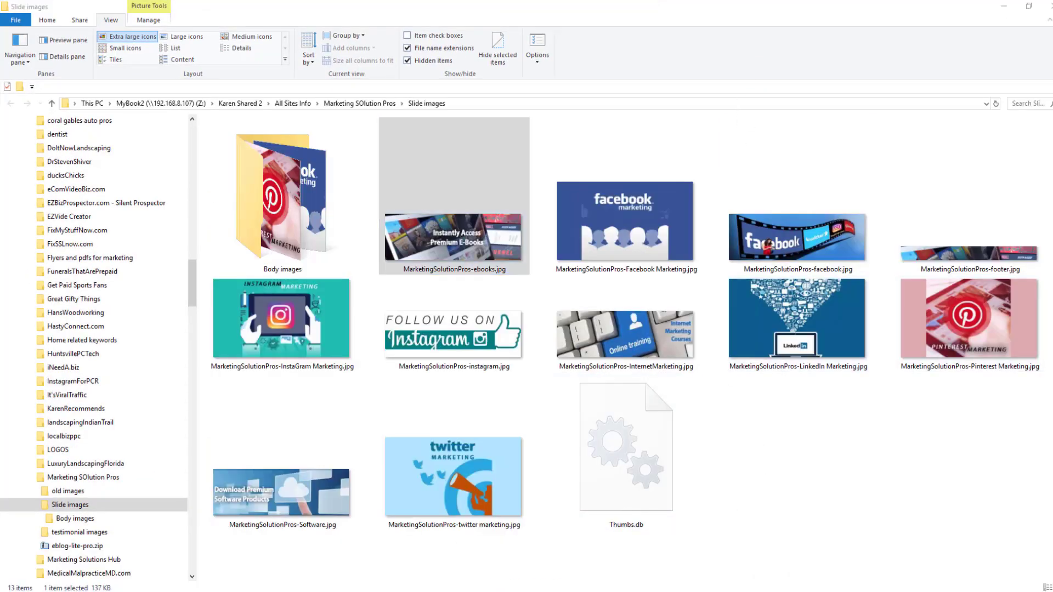
pyautogui.doubleClick(977, 254)
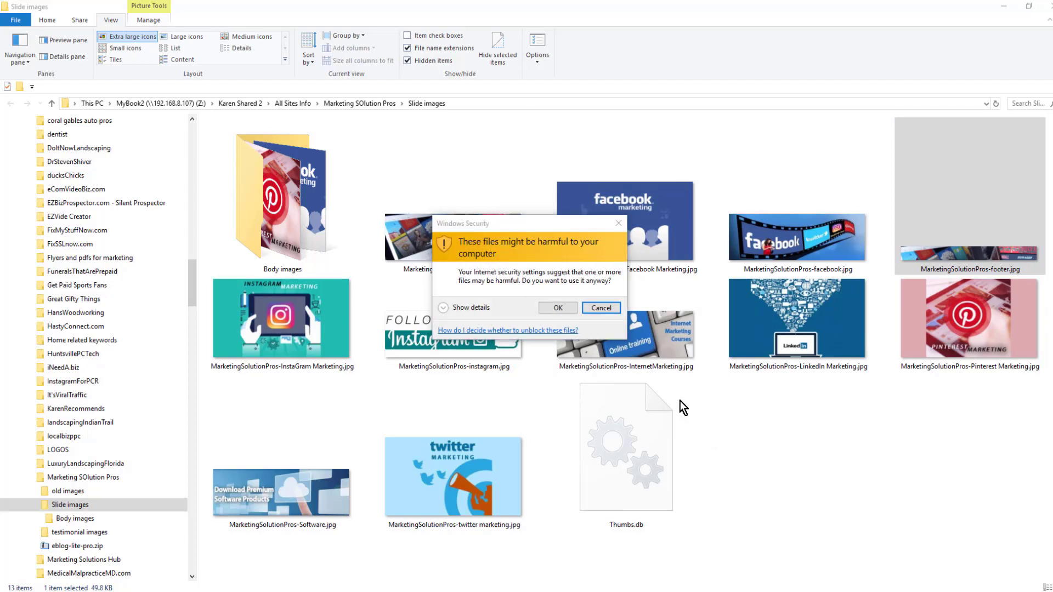
pyautogui.press('Escape')
pyautogui.rightClick(983, 251)
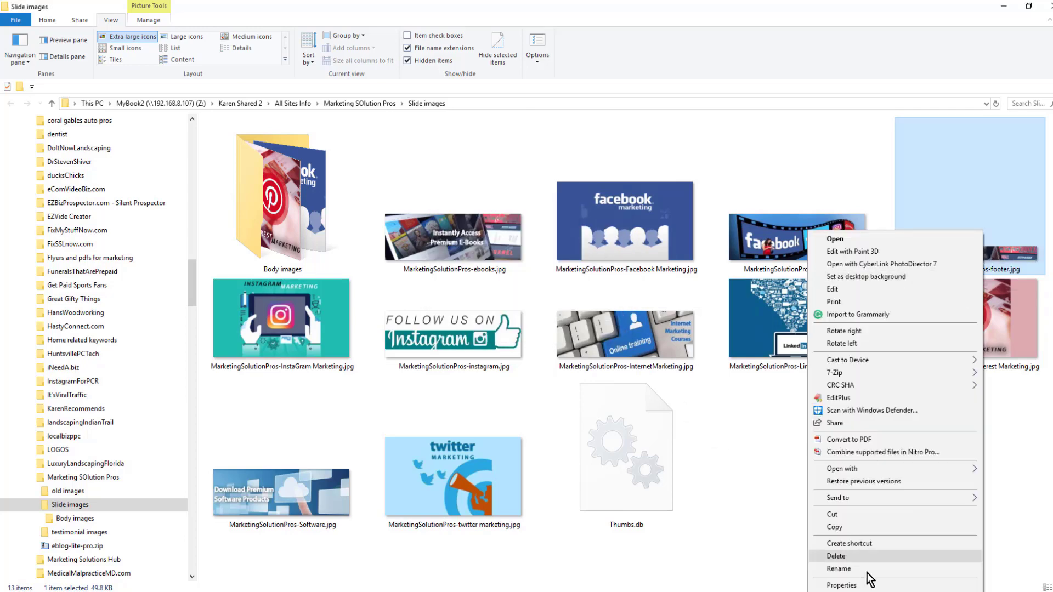
pyautogui.click(850, 586)
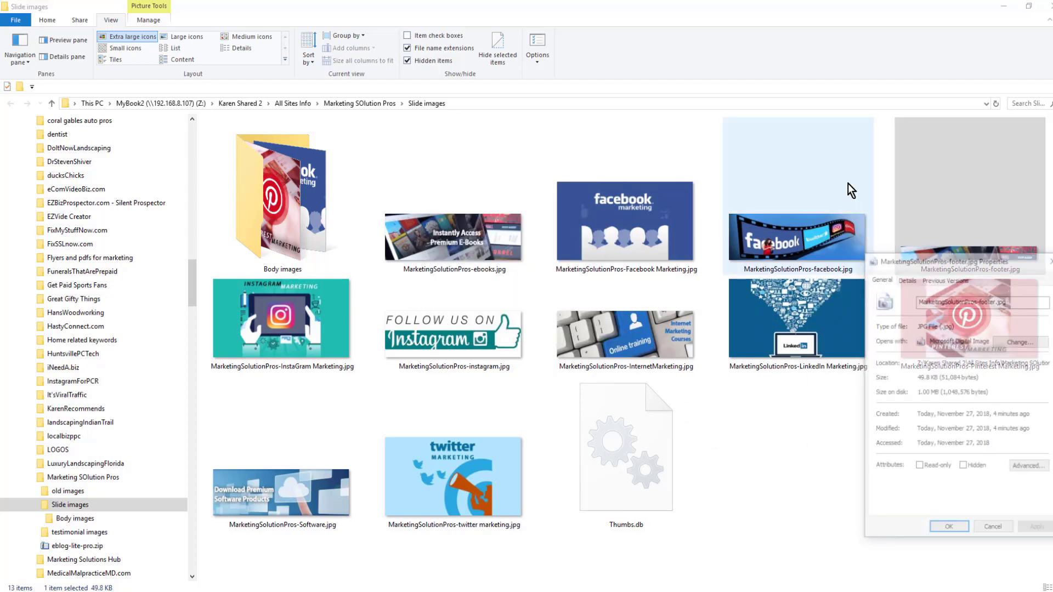
pyautogui.click(907, 279)
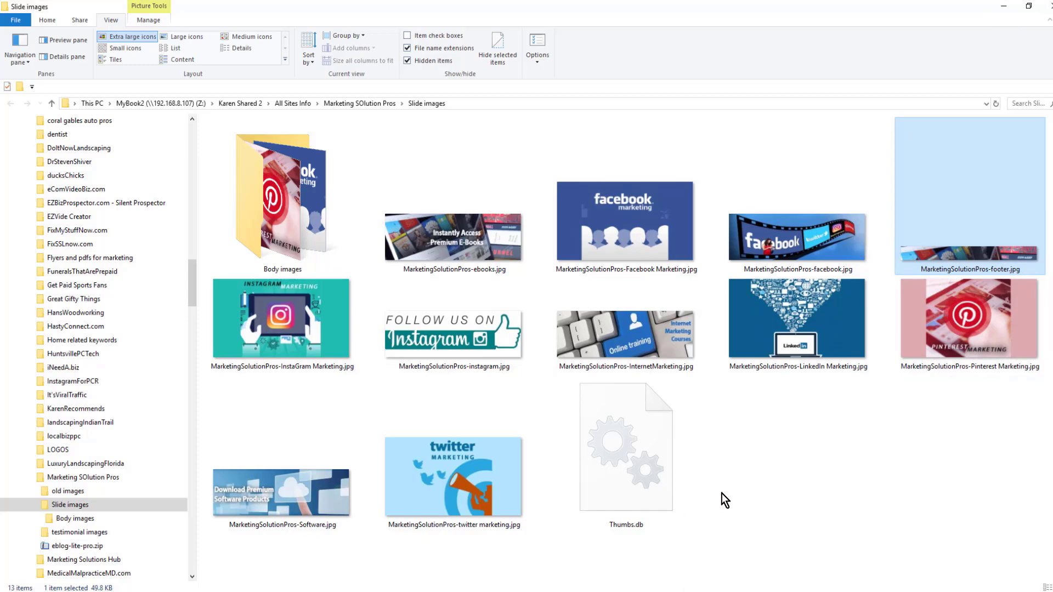
# Step: Switch to Ranking Factory Revolutions and inspect the file details of Image10 among the selected site images
pyautogui.hotkey('alt', 'Tab')
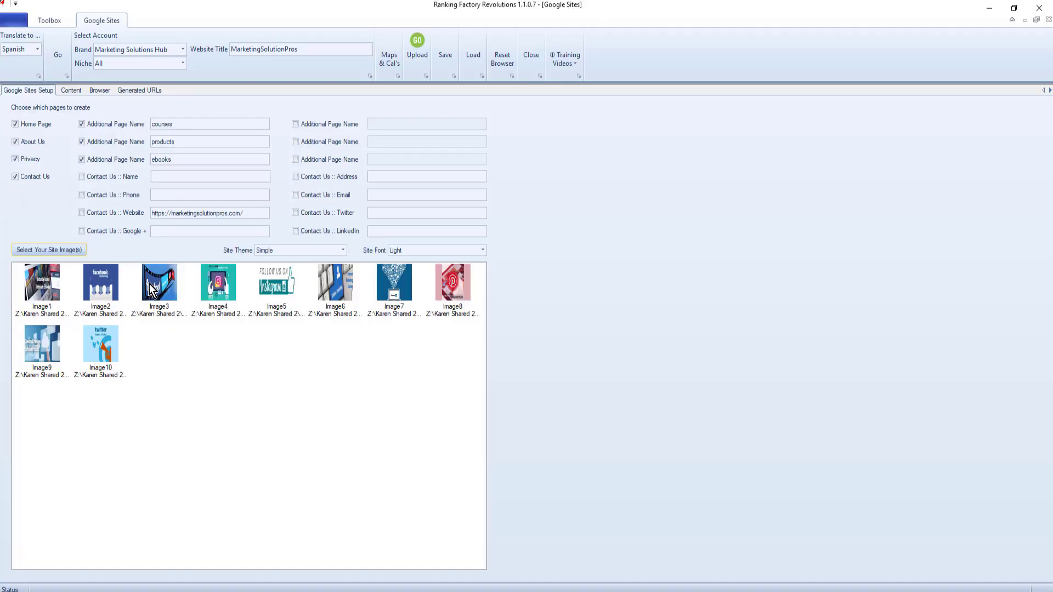
pyautogui.click(101, 365)
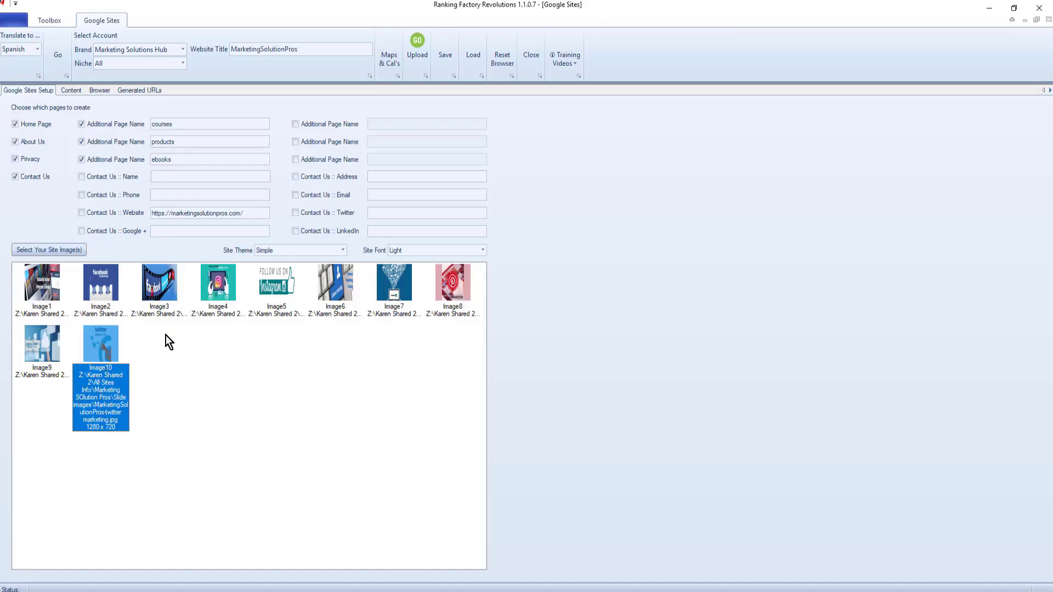
pyautogui.click(223, 303)
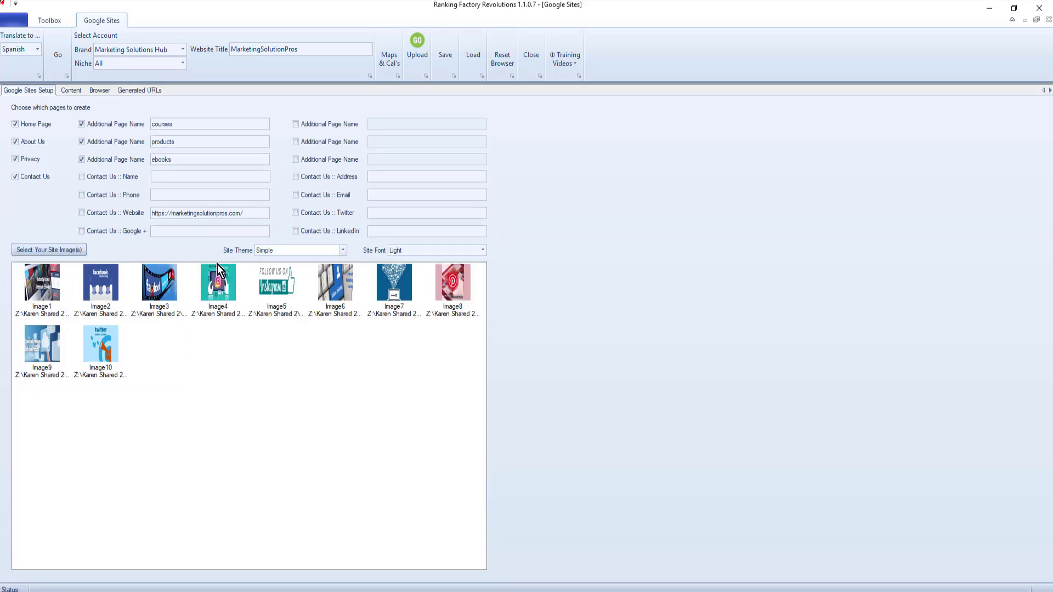
# Step: Set the site theme to Aristotle and the site font to Classic
pyautogui.click(342, 250)
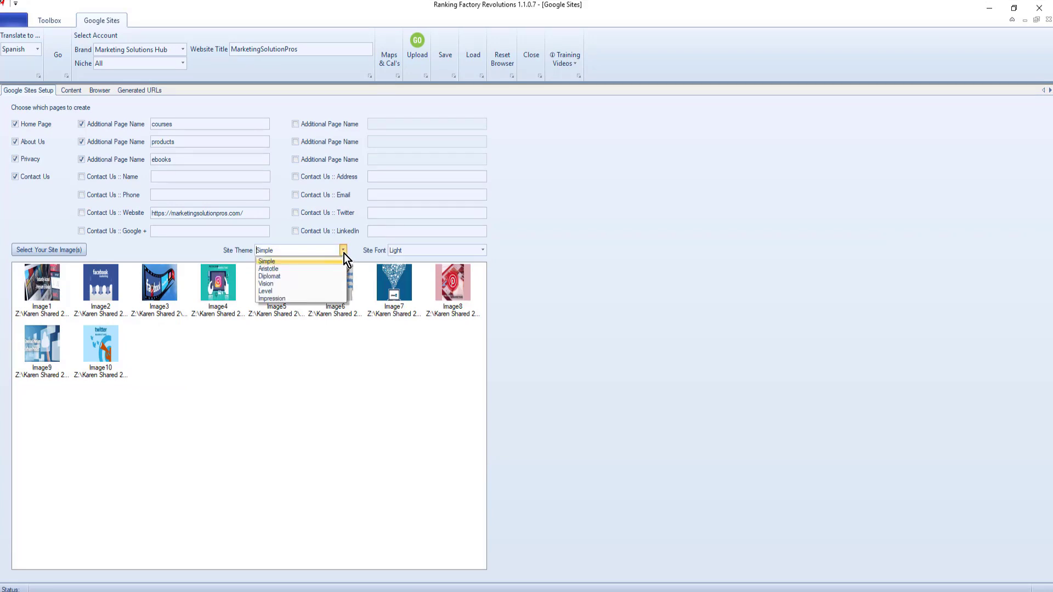
pyautogui.click(275, 269)
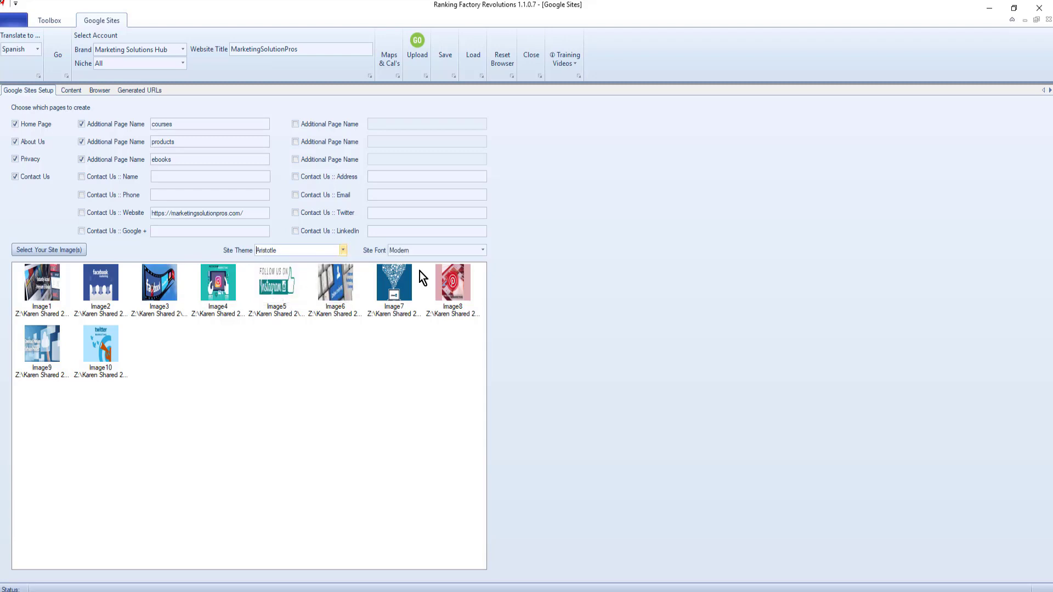
pyautogui.click(483, 250)
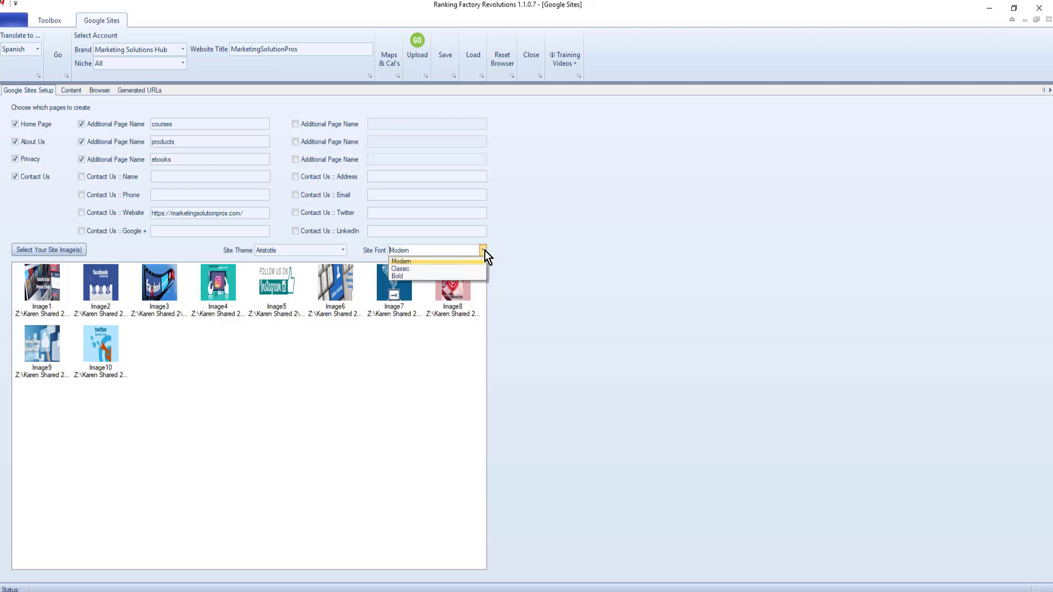
pyautogui.click(416, 270)
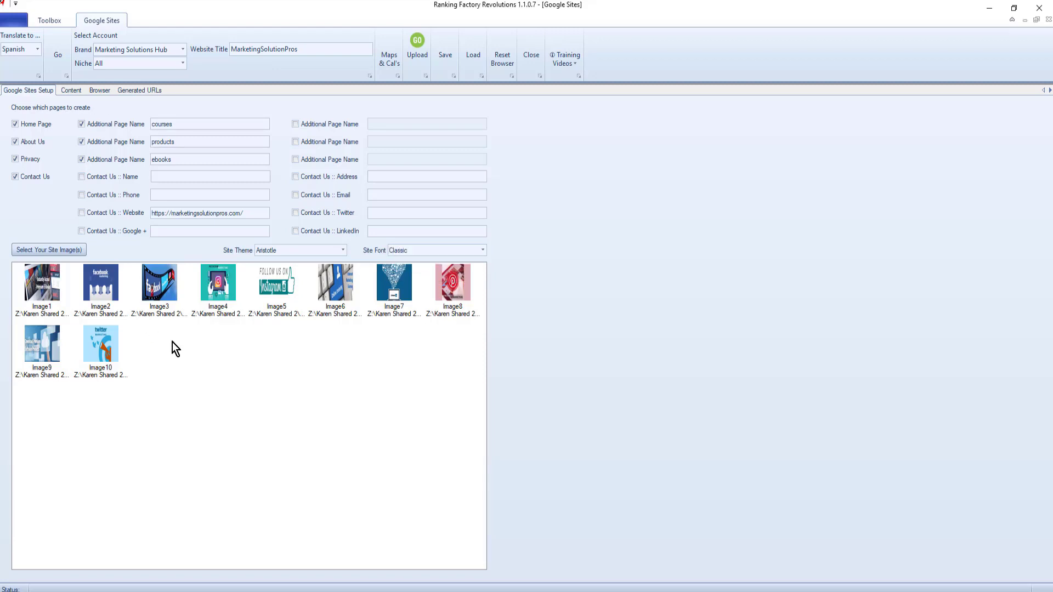
# Step: Open the site's content section and paste the prepared marketing article into Spin Rewriter's single-article form in the browser
pyautogui.click(71, 92)
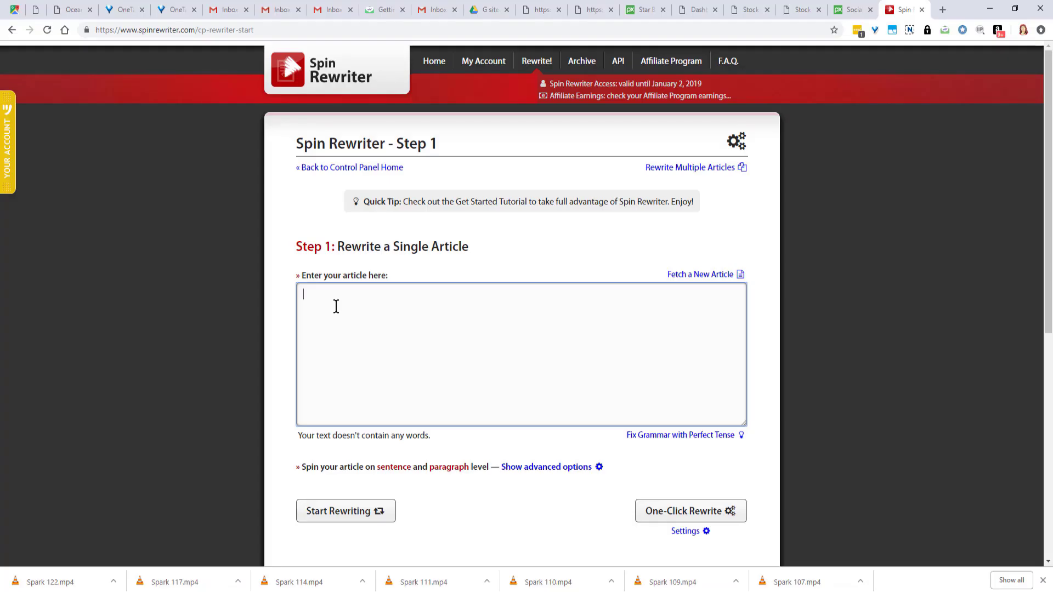
pyautogui.hotkey('ctrl', 'v')
pyautogui.scroll(-1, 696, 481)
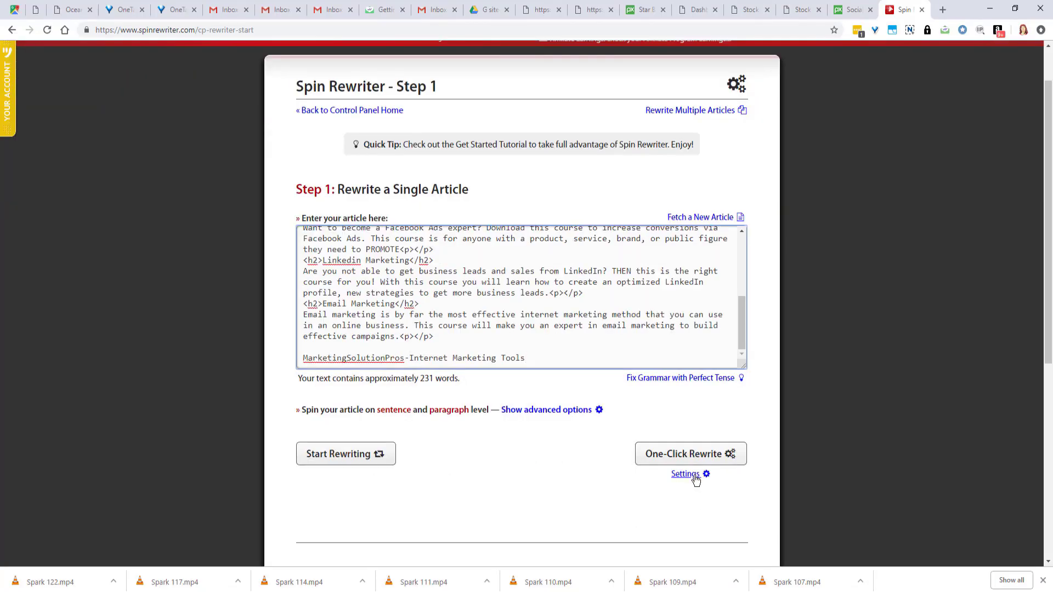
# Step: Enable automatic rewriting of complete sentences and entire paragraphs plus writing of additional paragraphs and summaries, and run One-Click Rewrite on the article
pyautogui.click(692, 475)
pyautogui.scroll(-3, 571, 239)
pyautogui.click(570, 242)
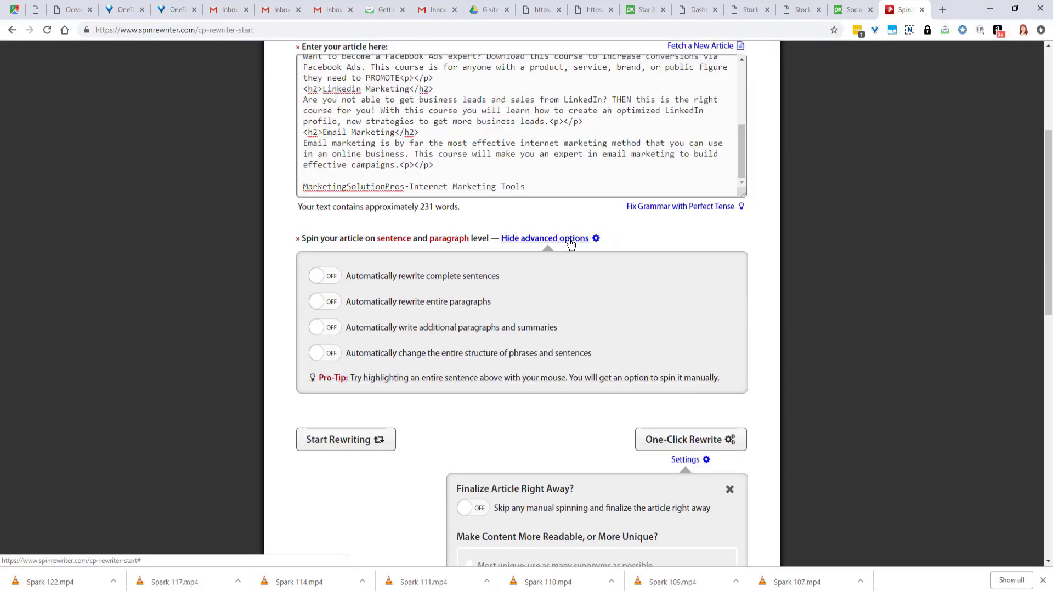
pyautogui.click(317, 276)
pyautogui.click(317, 302)
pyautogui.click(317, 327)
pyautogui.scroll(-2, 318, 328)
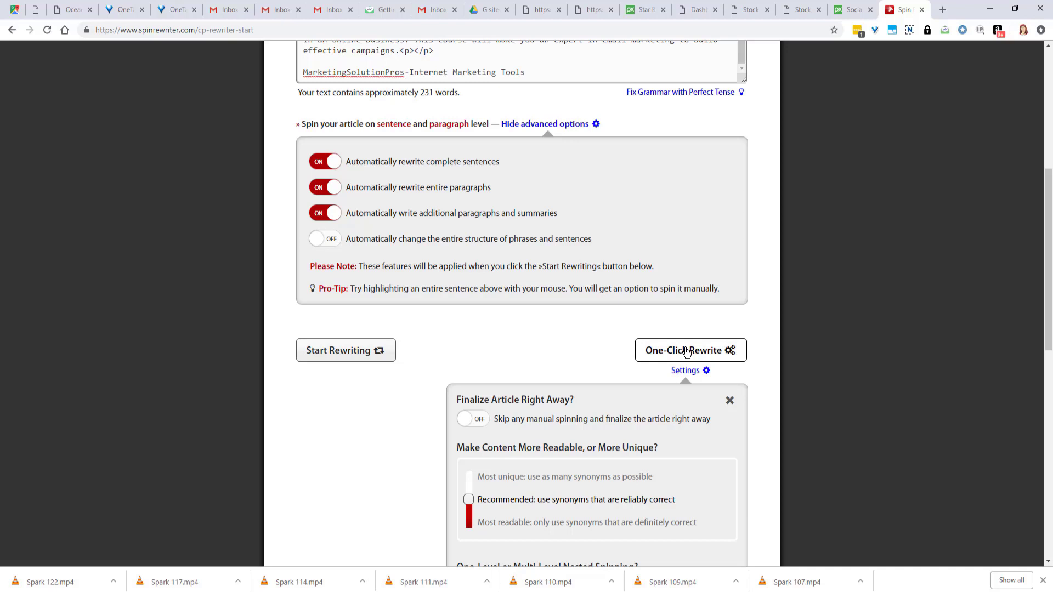
pyautogui.click(687, 352)
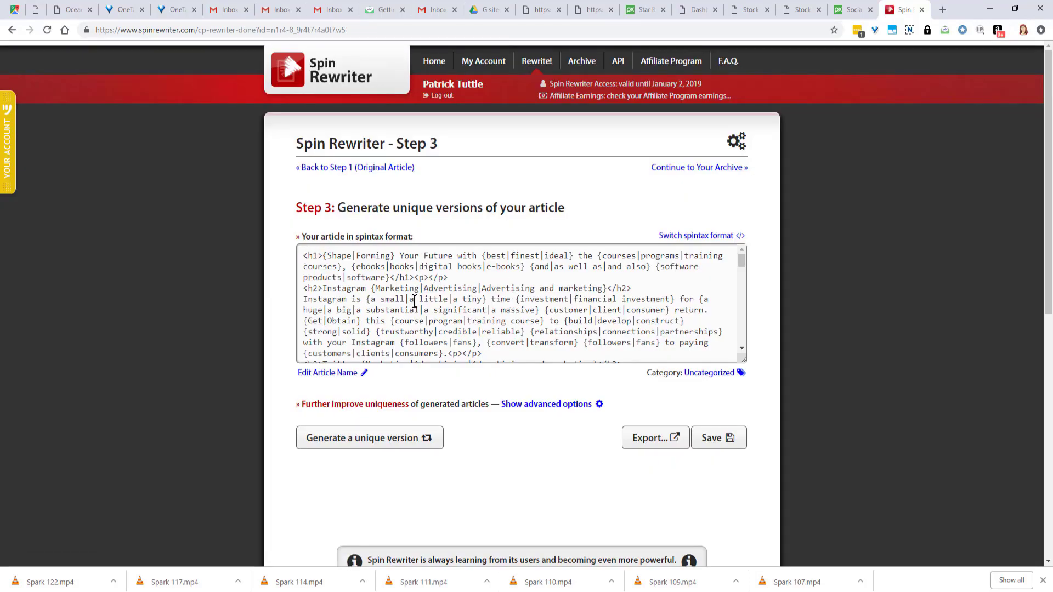
# Step: Copy the whole spintax article from Spin Rewriter into the Spin Article content in Ranking Factory Revolutions
pyautogui.click(304, 256)
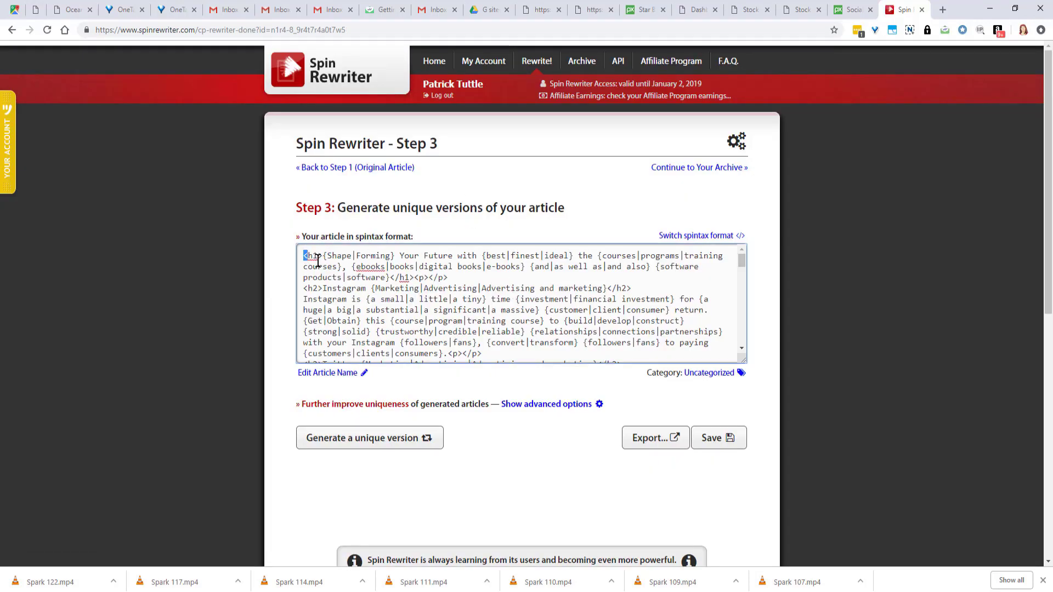
pyautogui.moveTo(317, 261); pyautogui.dragTo(454, 348)
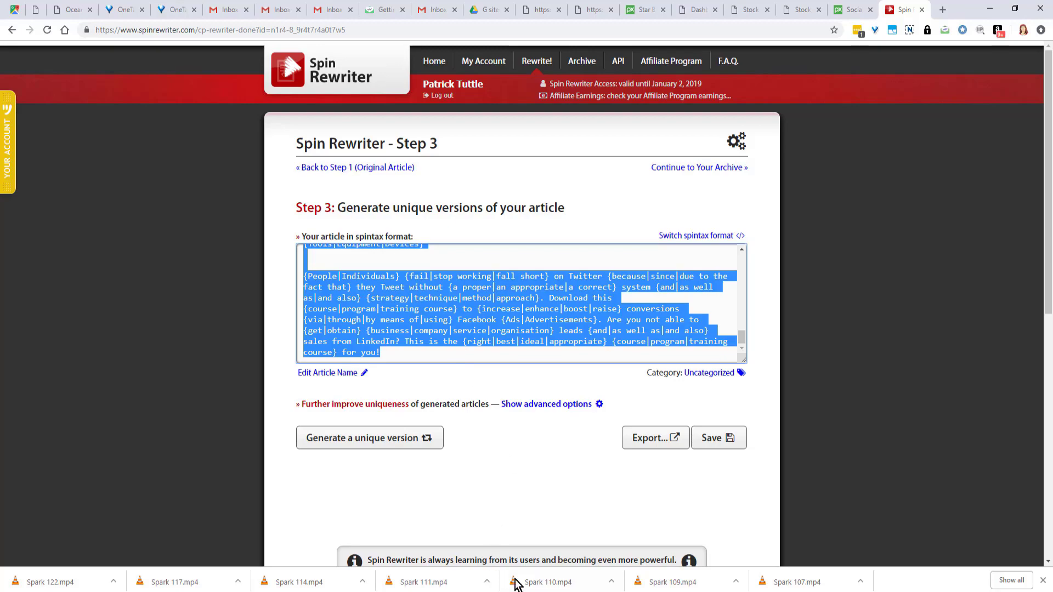
pyautogui.hotkey('alt', 'Tab')
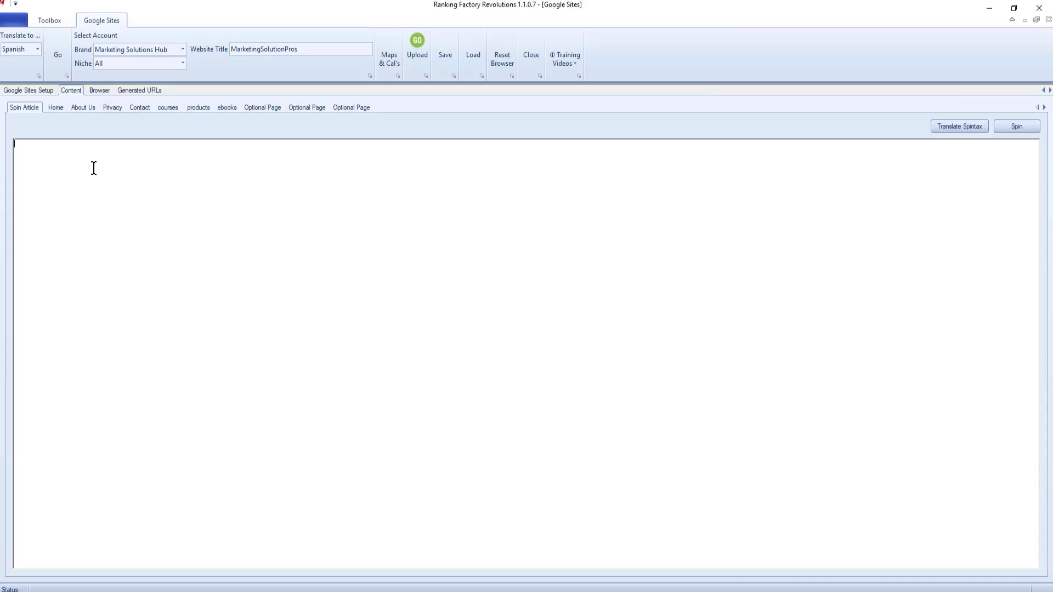
pyautogui.hotkey('ctrl', 'v')
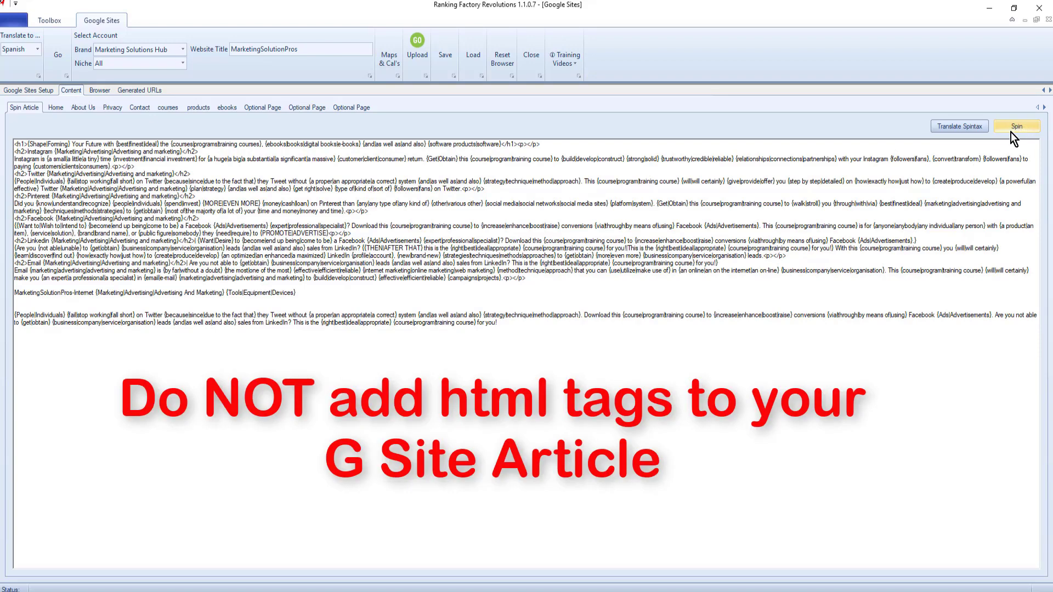
# Step: Look through the Home, About Us, Privacy, courses and products page contents, and spin the article to fill them
pyautogui.click(54, 109)
pyautogui.click(84, 109)
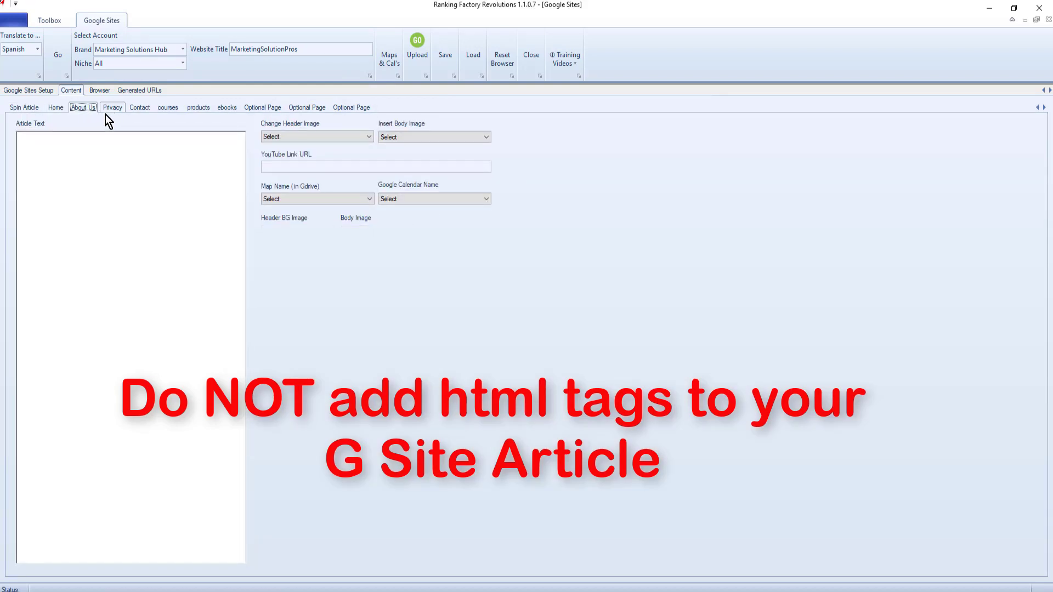
pyautogui.click(114, 107)
pyautogui.click(174, 108)
pyautogui.click(195, 110)
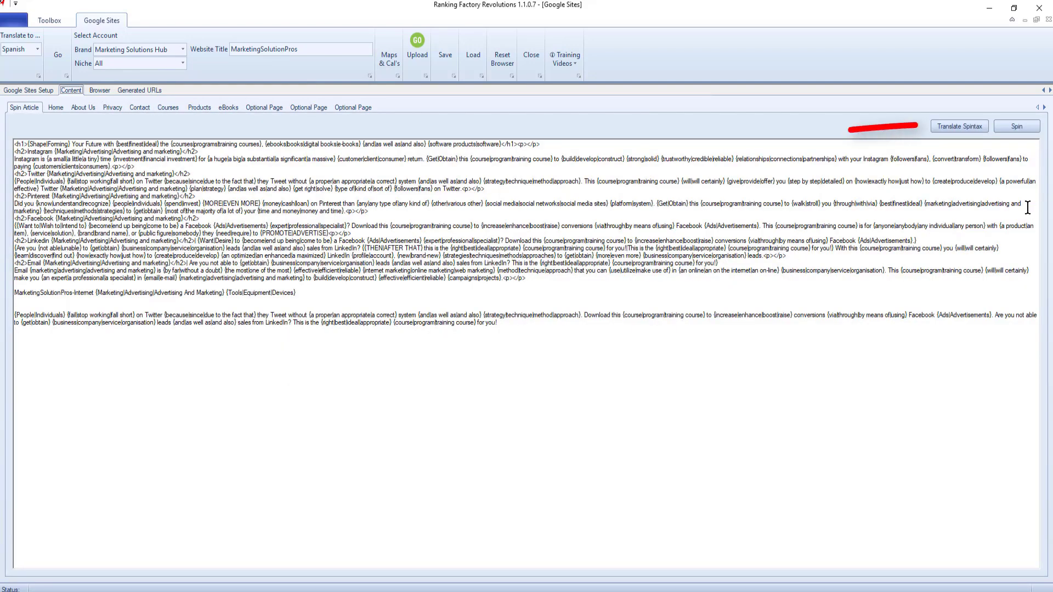
pyautogui.click(1015, 127)
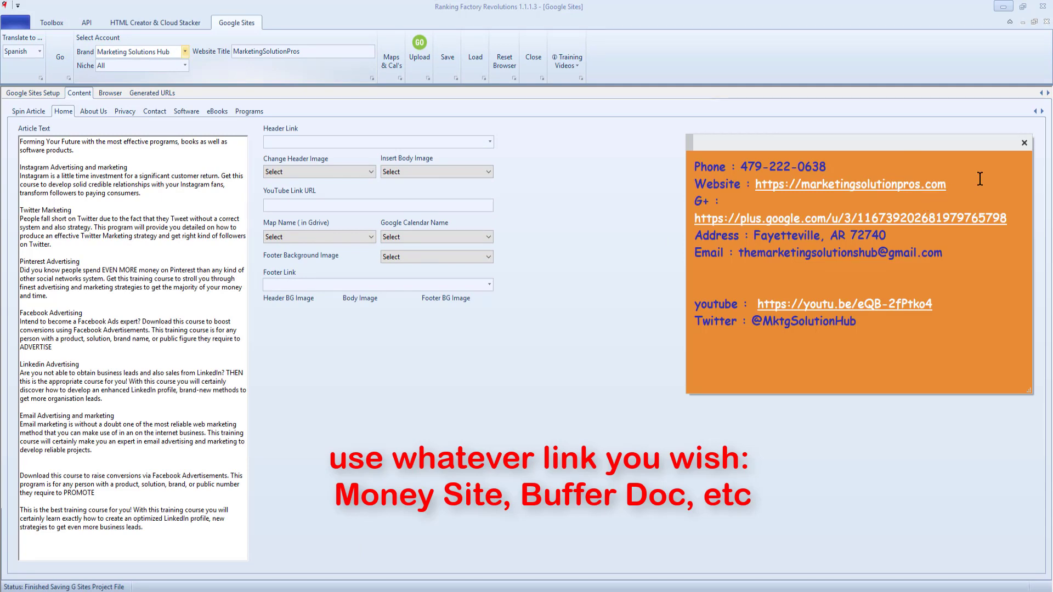
pyautogui.moveTo(950, 183); pyautogui.dragTo(757, 185)
pyautogui.rightClick(794, 185)
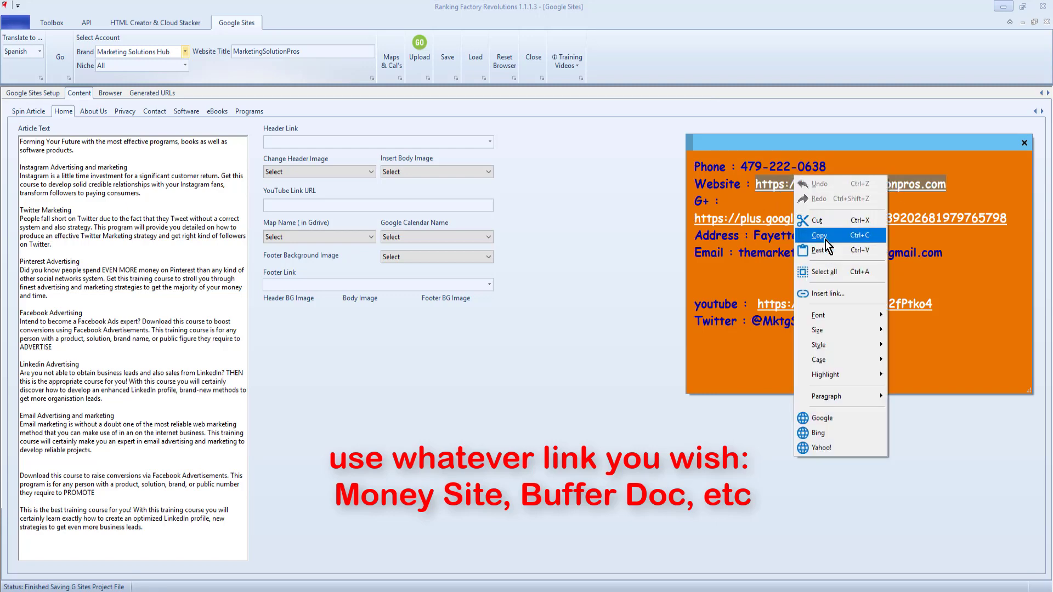
pyautogui.click(826, 241)
pyautogui.click(377, 140)
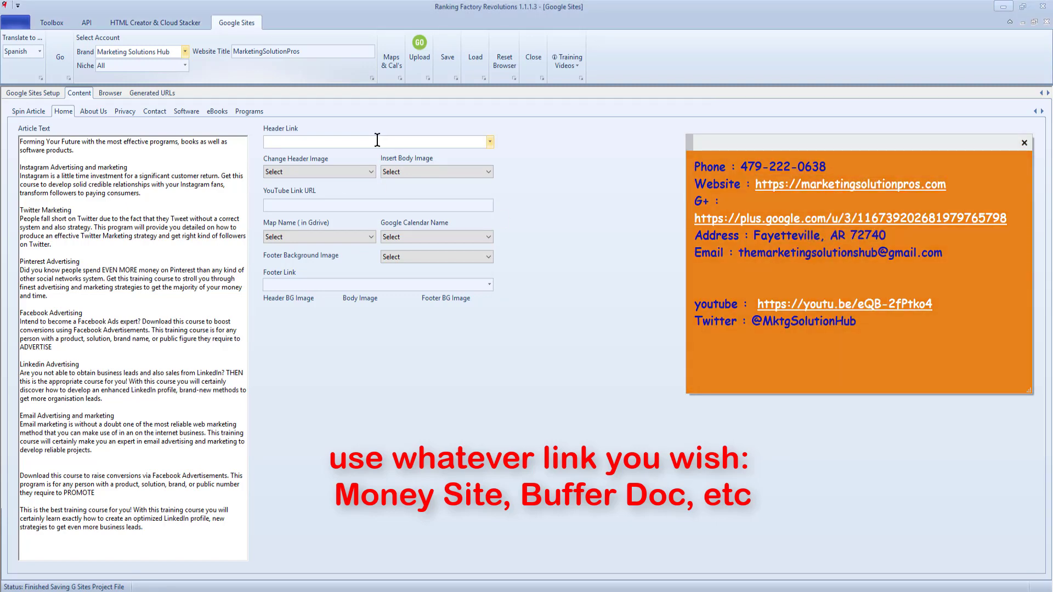
pyautogui.hotkey('ctrl', 'v')
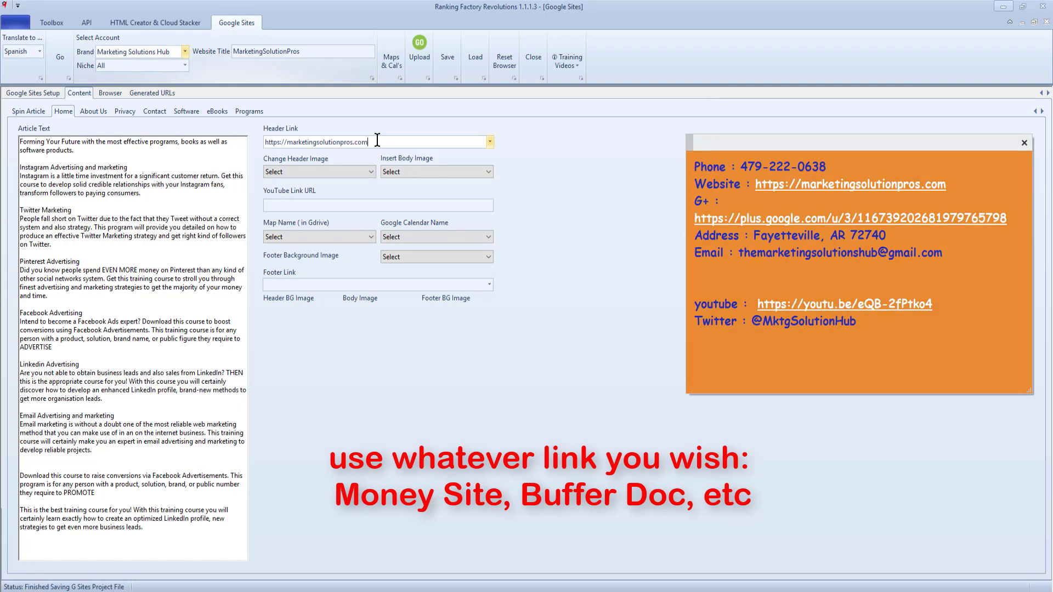
pyautogui.click(332, 284)
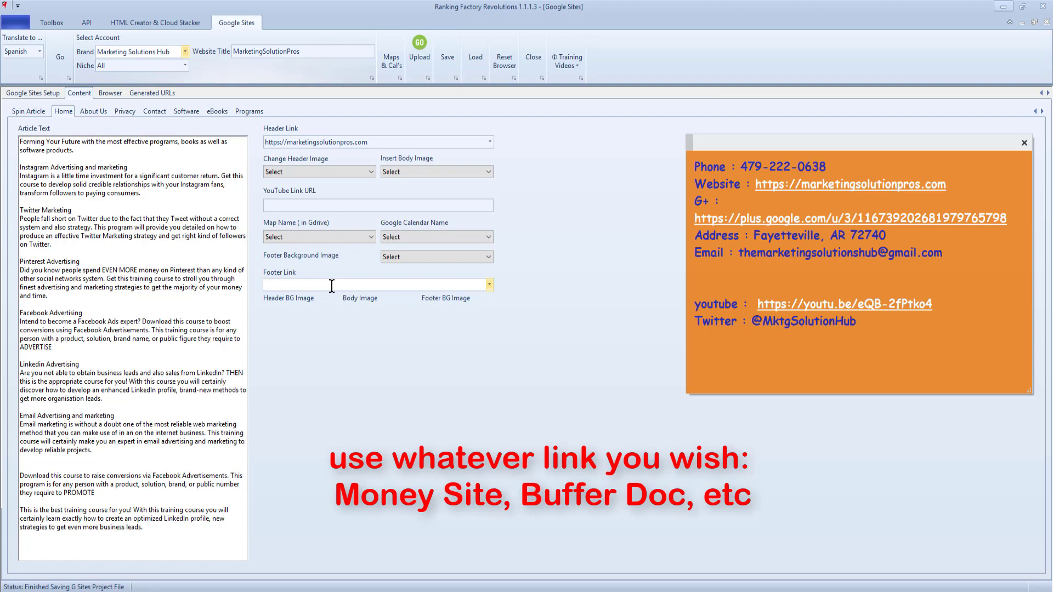
pyautogui.hotkey('ctrl', 'v')
pyautogui.click(277, 205)
pyautogui.hotkey('ctrl', 'v')
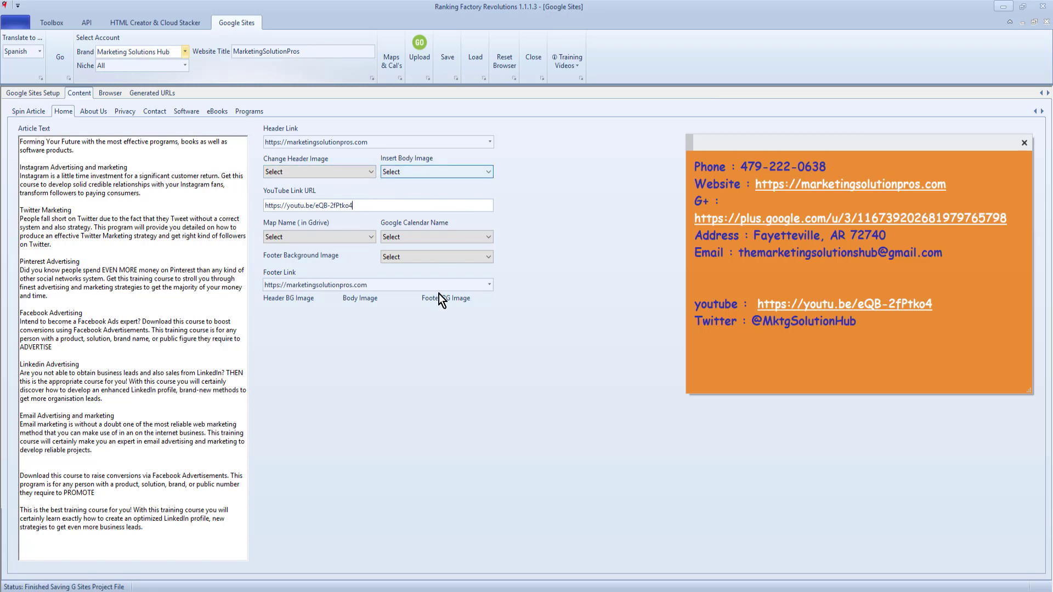
# Step: Set the Home page's header image to Image7, its body image to Image10 and its footer background image to Image2
pyautogui.click(370, 175)
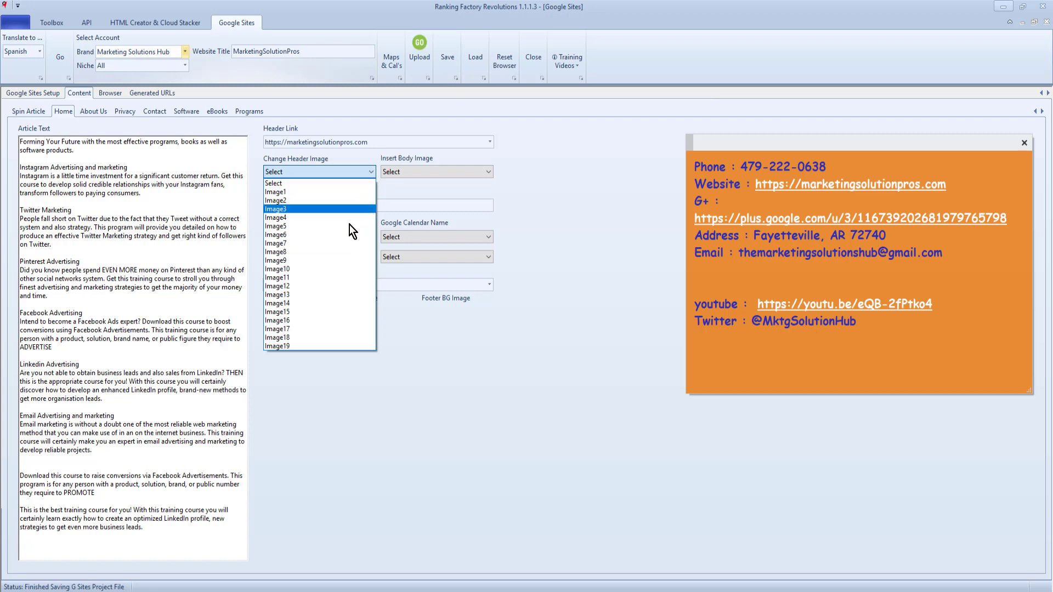
pyautogui.click(333, 243)
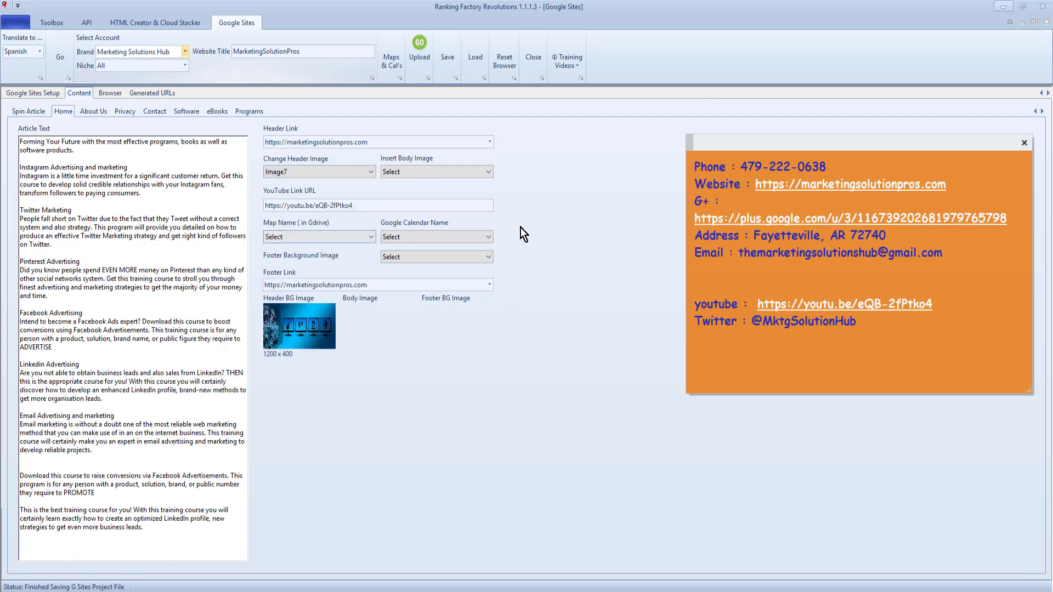
pyautogui.click(488, 172)
pyautogui.click(451, 269)
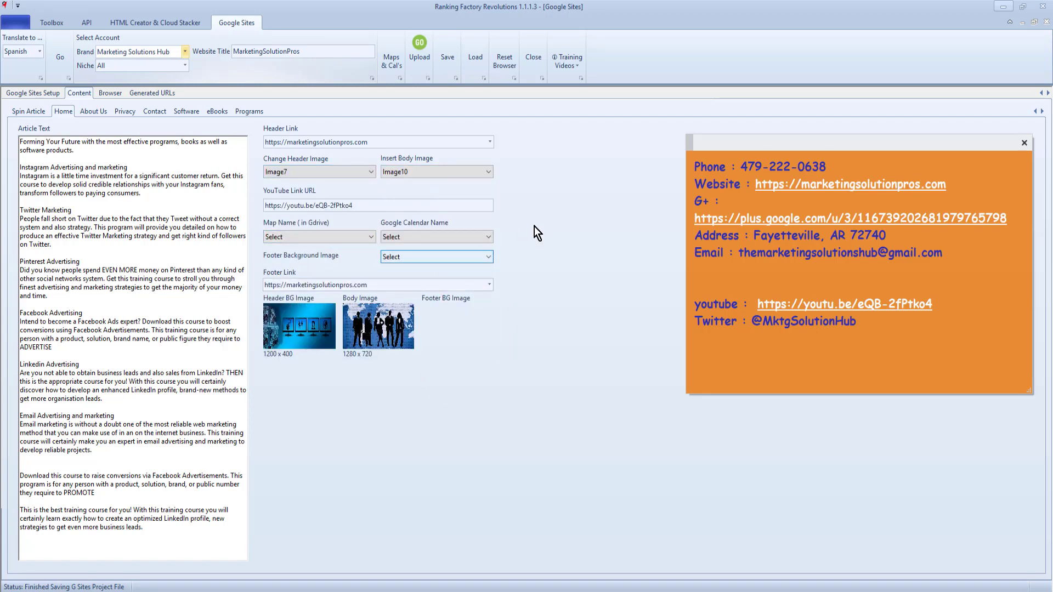
pyautogui.scroll(-4, 486, 257)
pyautogui.click(488, 257)
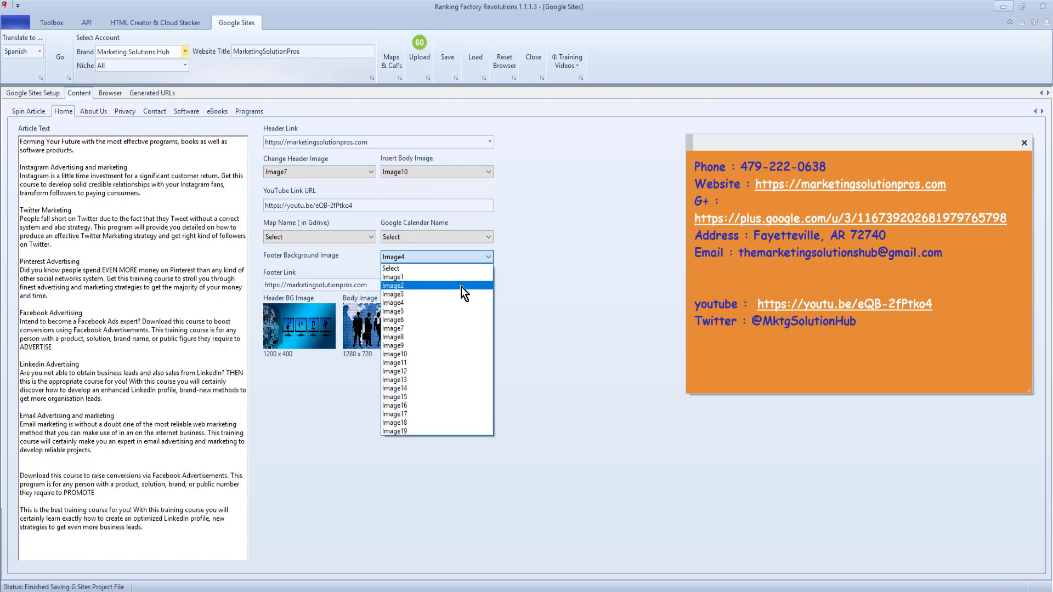
pyautogui.click(462, 286)
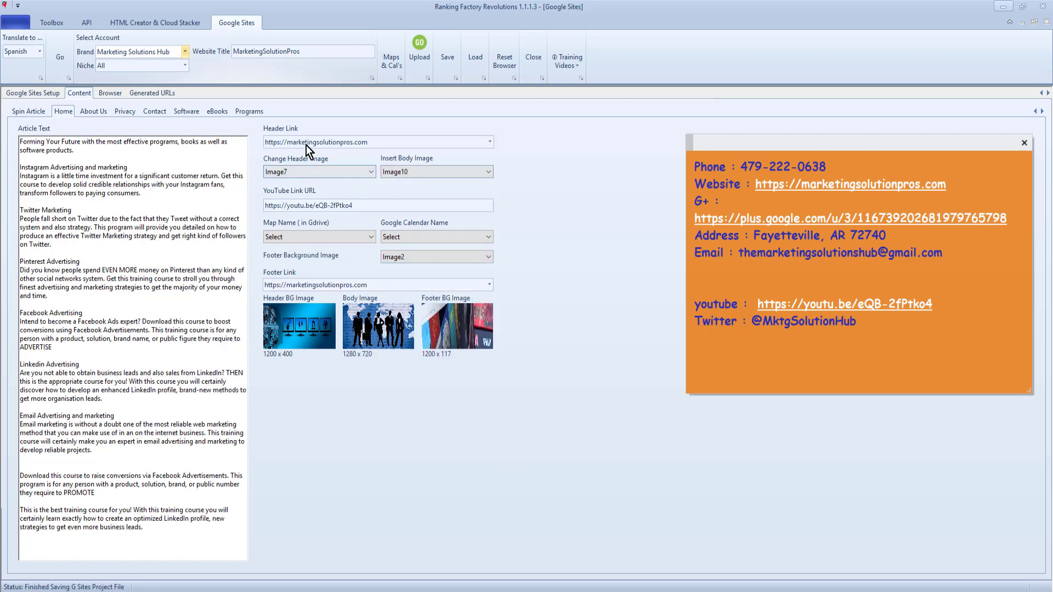
# Step: Review the article text, YouTube link and image choices on the About Us, Privacy, Contact, Software, eBooks and Programs pages
pyautogui.click(93, 111)
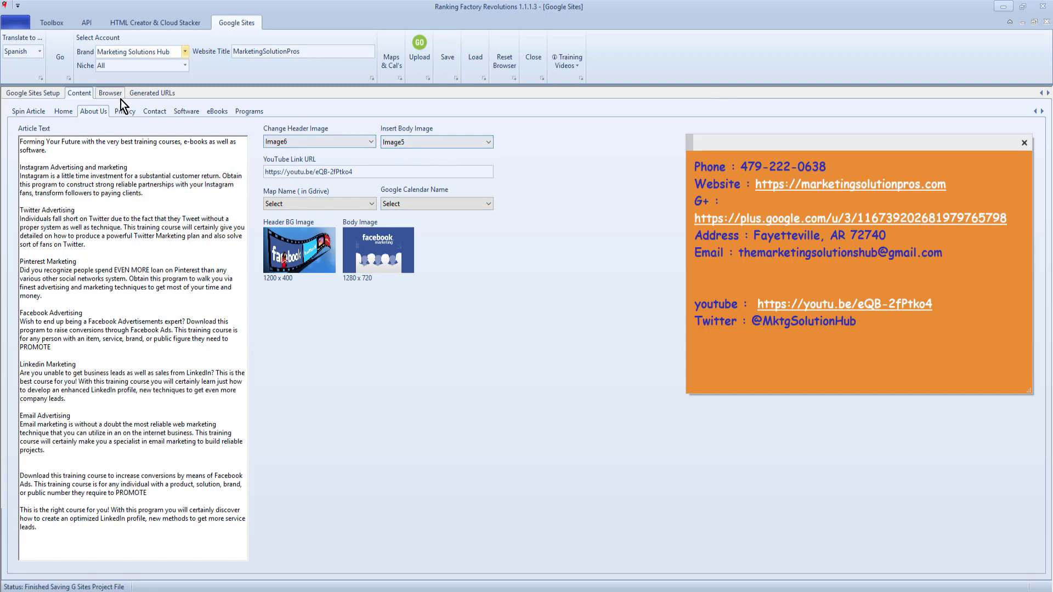
pyautogui.click(127, 113)
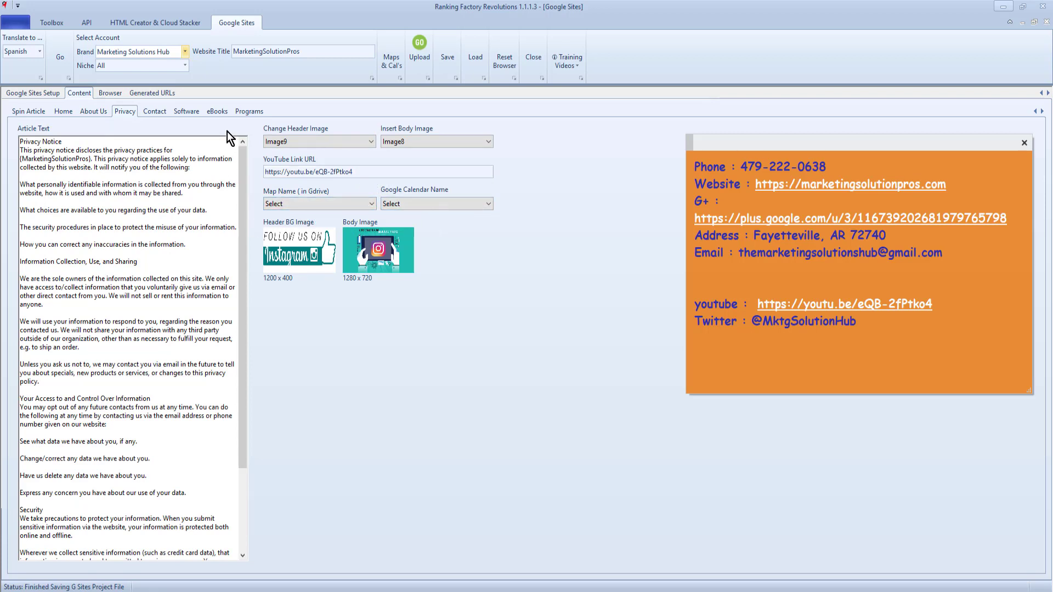
pyautogui.click(160, 113)
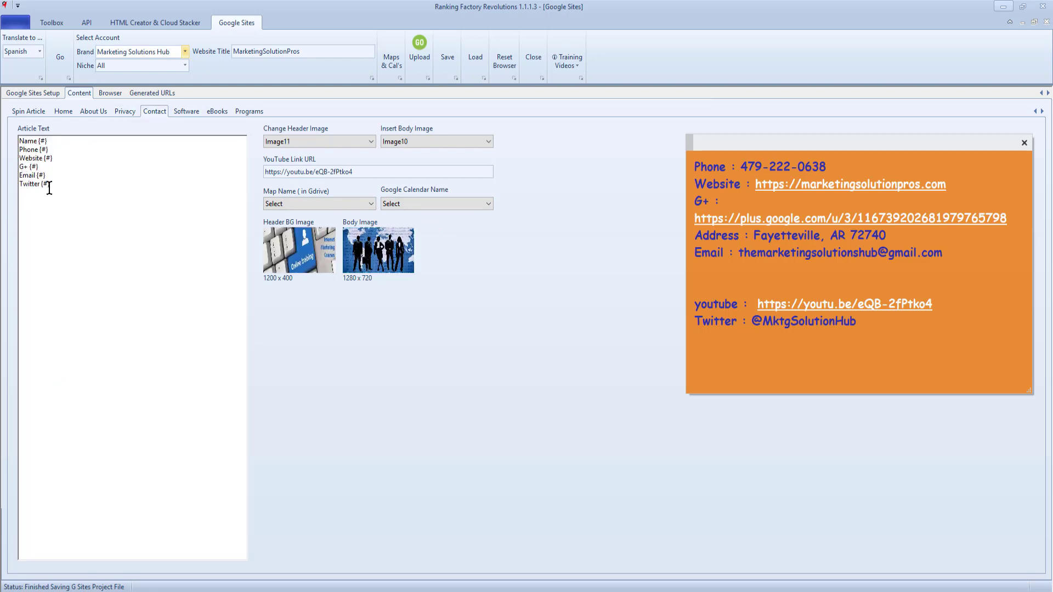
pyautogui.click(186, 114)
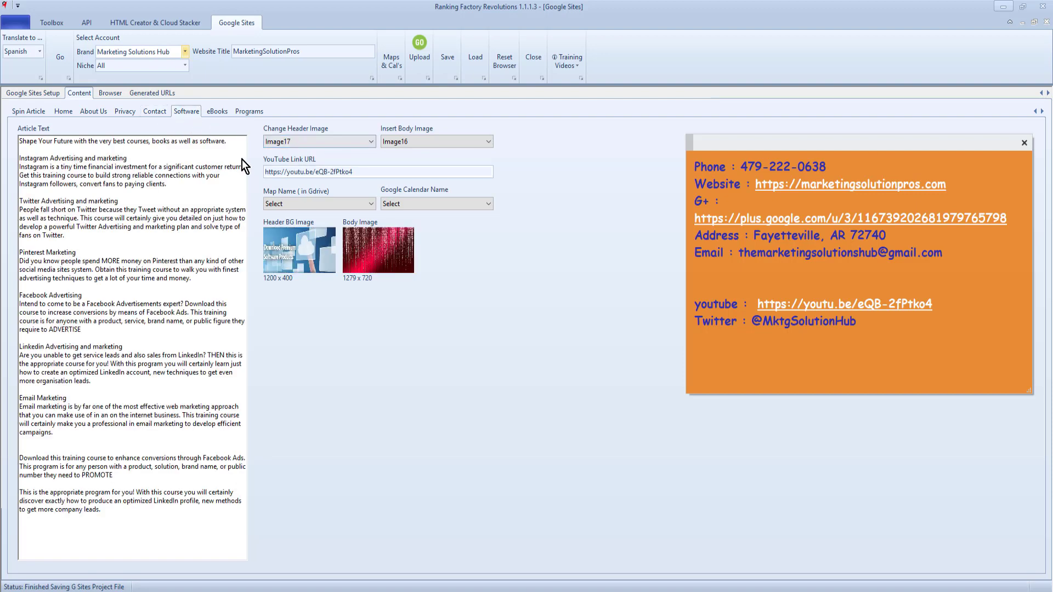
pyautogui.click(221, 113)
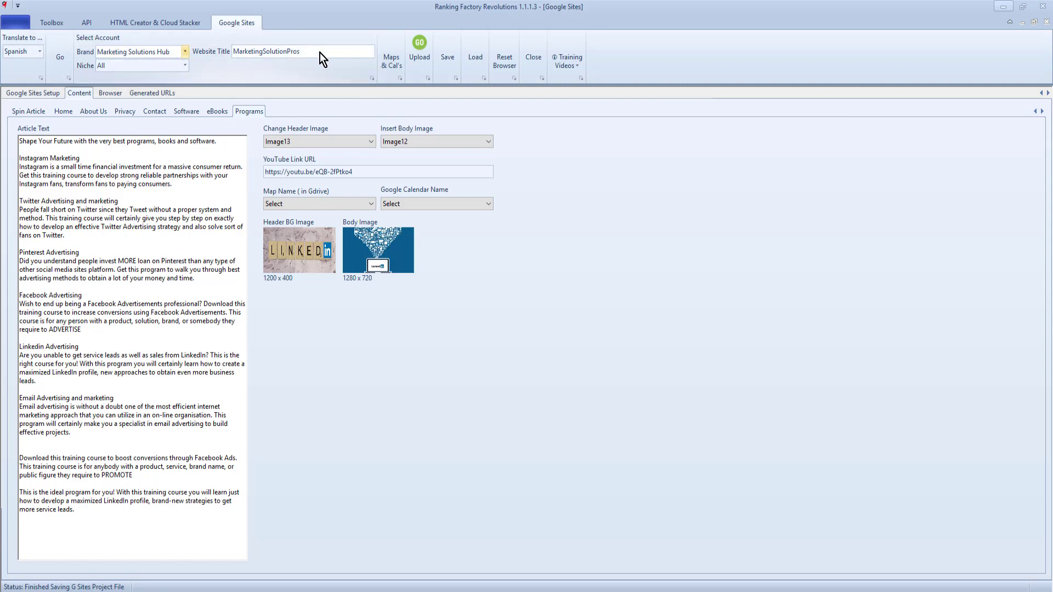
# Step: Show the built-in browser and run the upload that builds the MarketingSolutionPros site in Google Sites
pyautogui.click(113, 94)
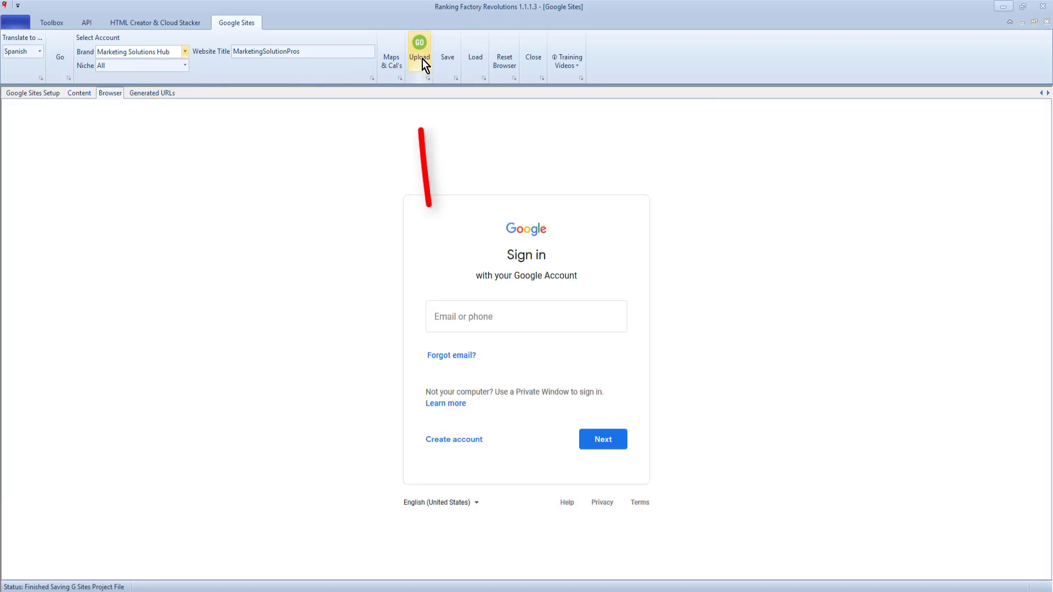
pyautogui.click(422, 58)
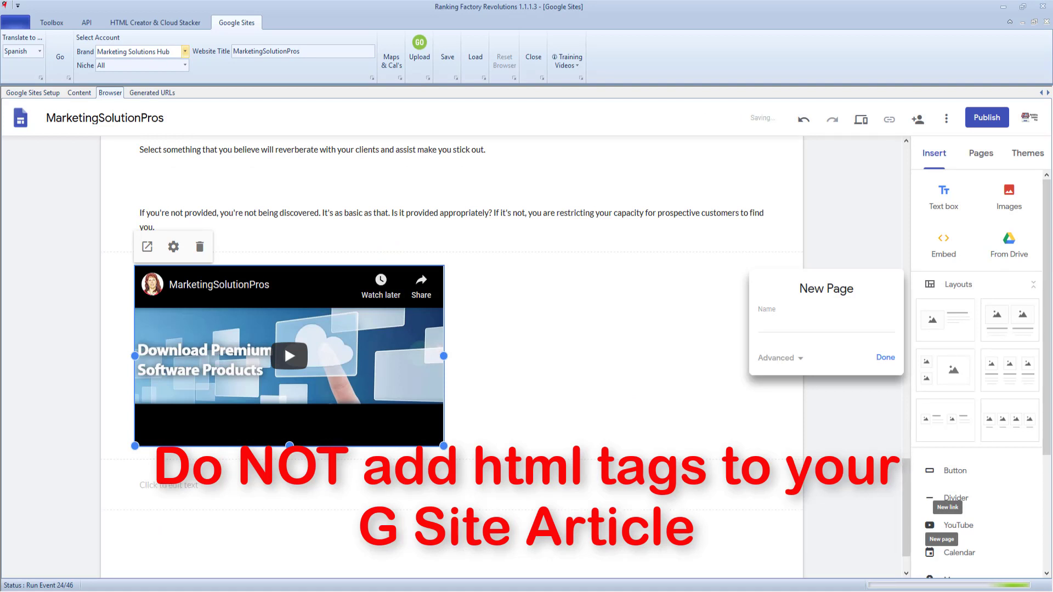
pyautogui.click(165, 485)
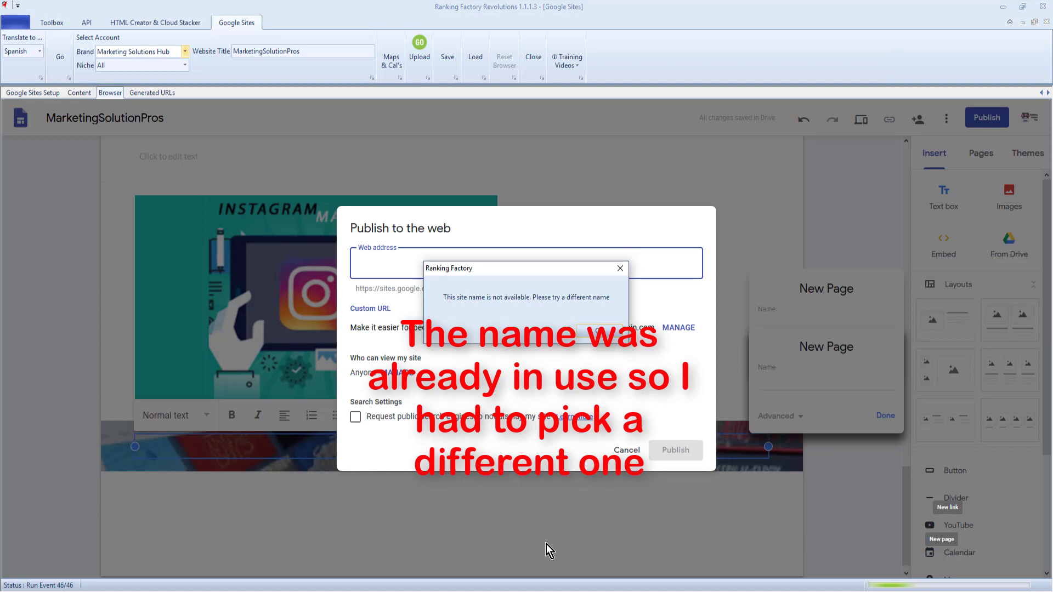
# Step: Set the site's web address to "themarketingsolutionpro" and publish the site to the web
pyautogui.moveTo(536, 266); pyautogui.dragTo(547, 281)
pyautogui.moveTo(557, 327)
pyautogui.mouseDown()
pyautogui.moveTo(558, 340)
pyautogui.moveTo(561, 321)
pyautogui.mouseUp()
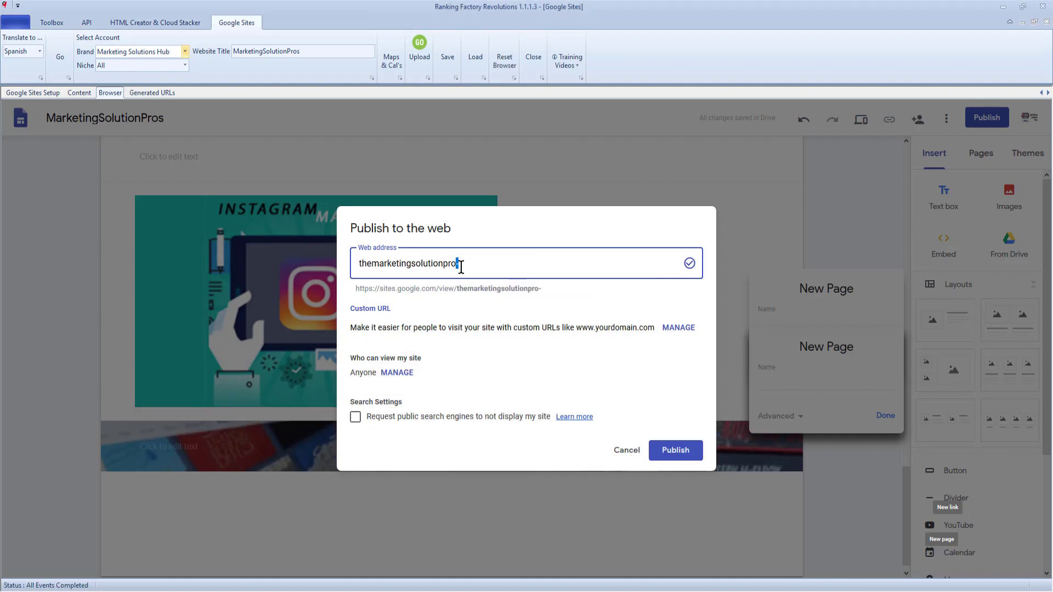
pyautogui.press('BackSpace')
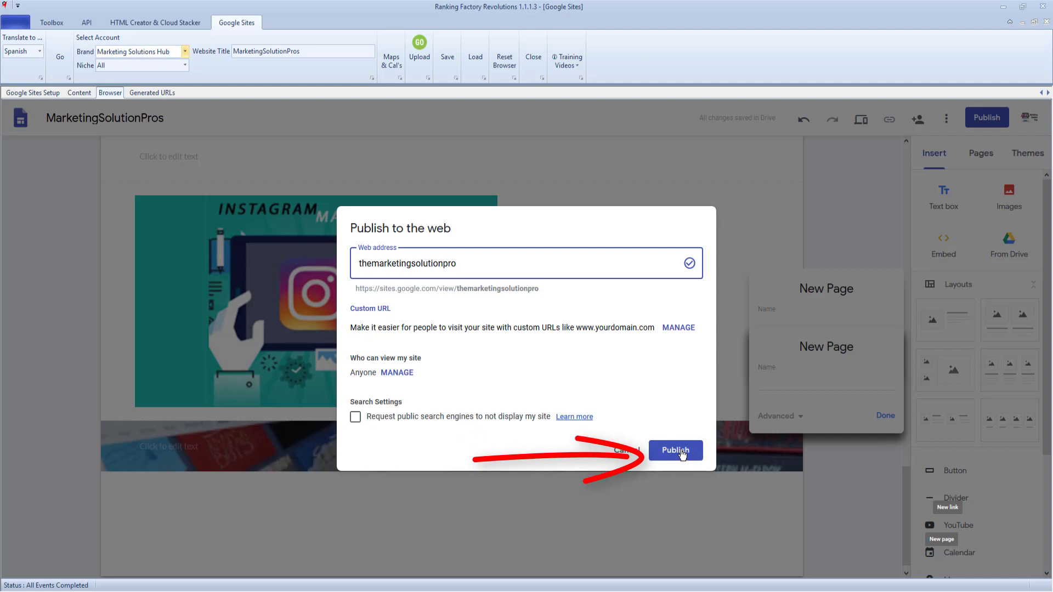
pyautogui.click(679, 452)
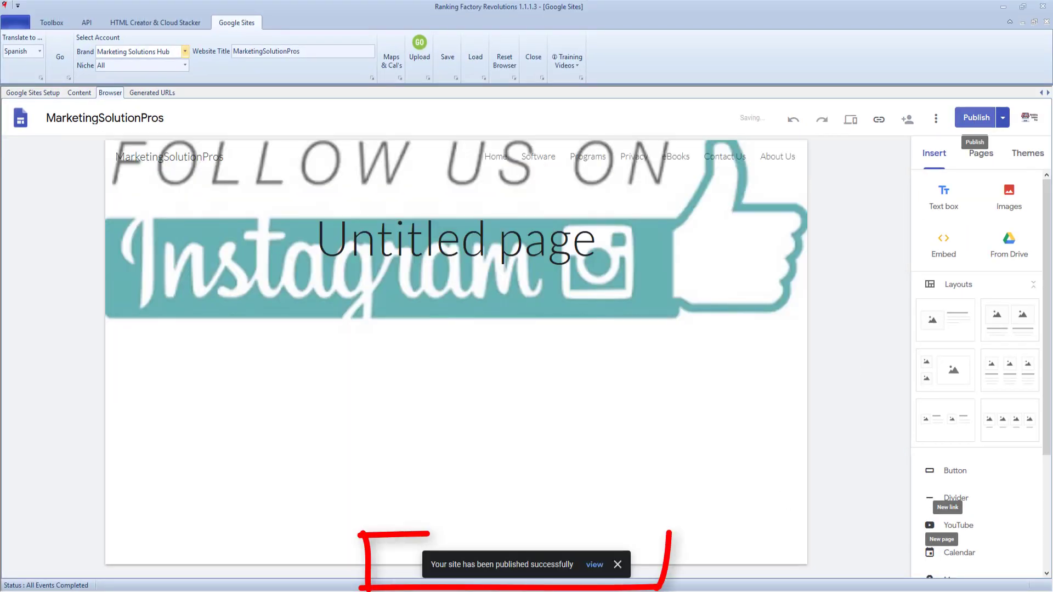
# Step: Open the published site and examine the article text on its Software, Programs and Privacy pages, including any stray HTML tags
pyautogui.click(594, 566)
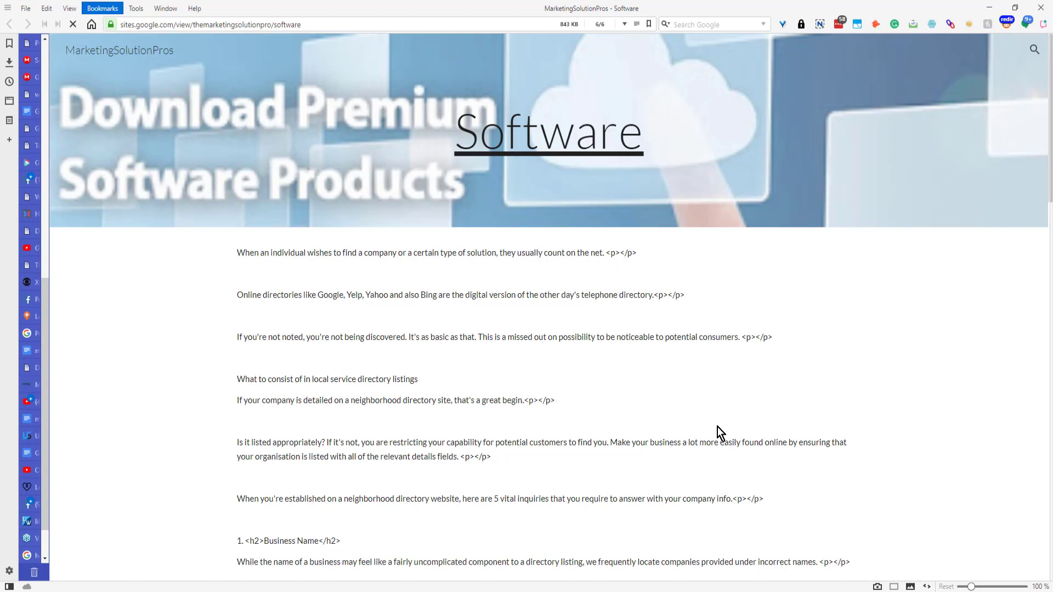
pyautogui.scroll(-2, 752, 373)
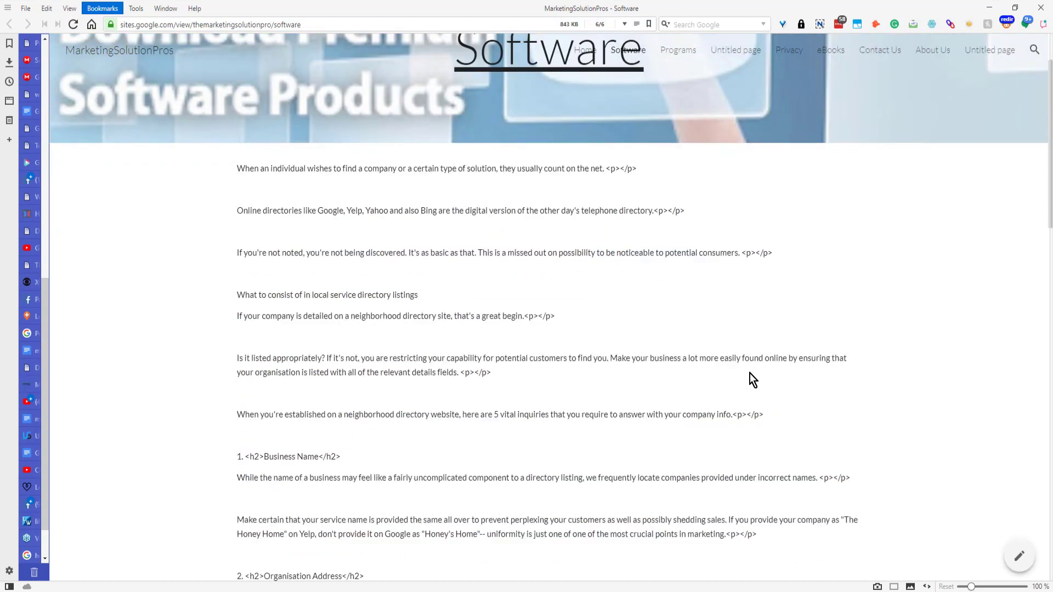
pyautogui.scroll(-2, 752, 379)
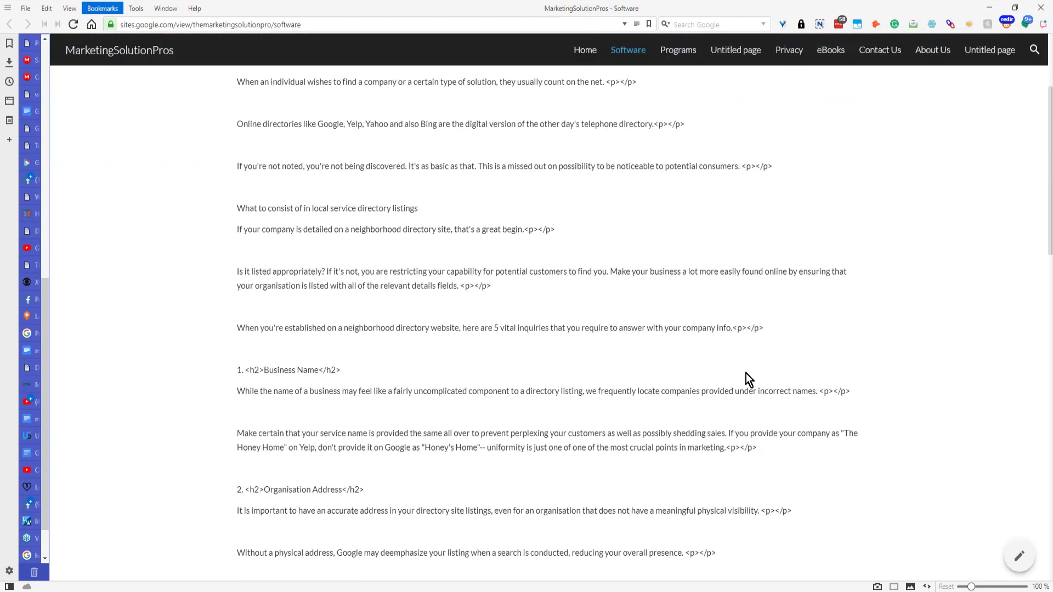
pyautogui.click(679, 53)
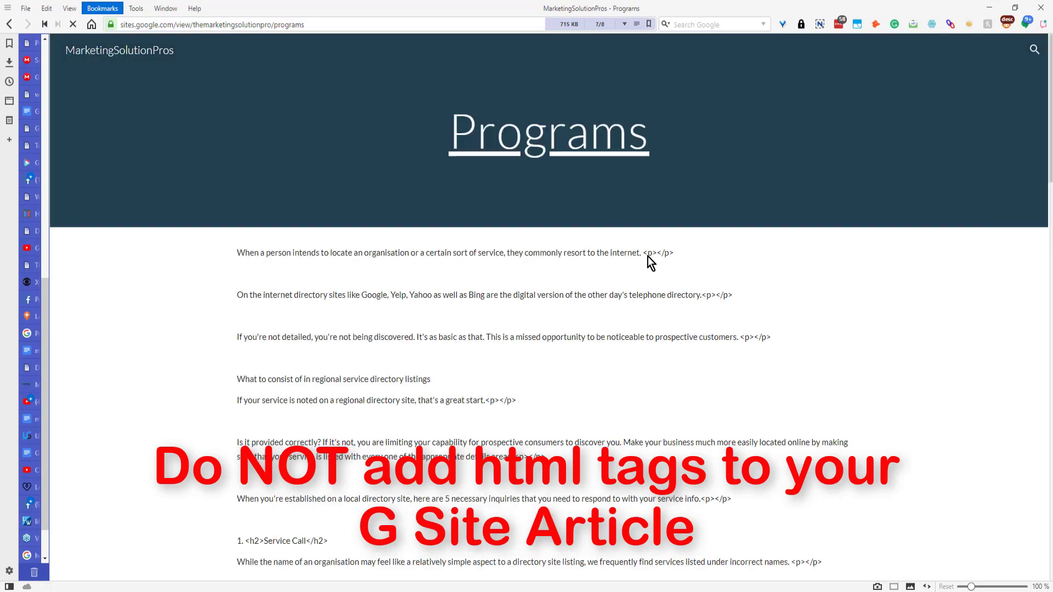
pyautogui.moveTo(644, 254); pyautogui.dragTo(670, 253)
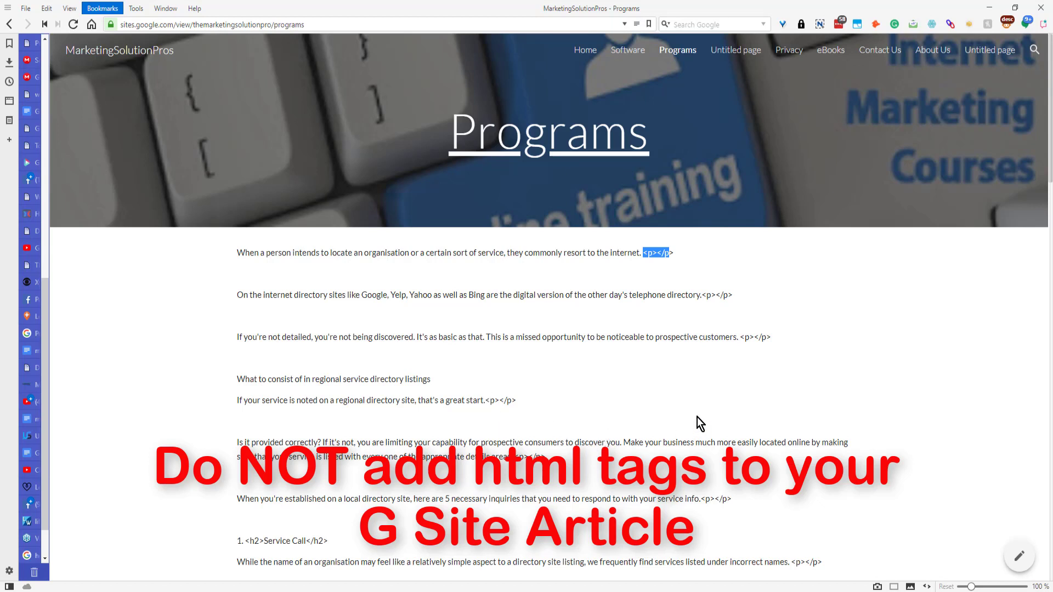
pyautogui.click(788, 49)
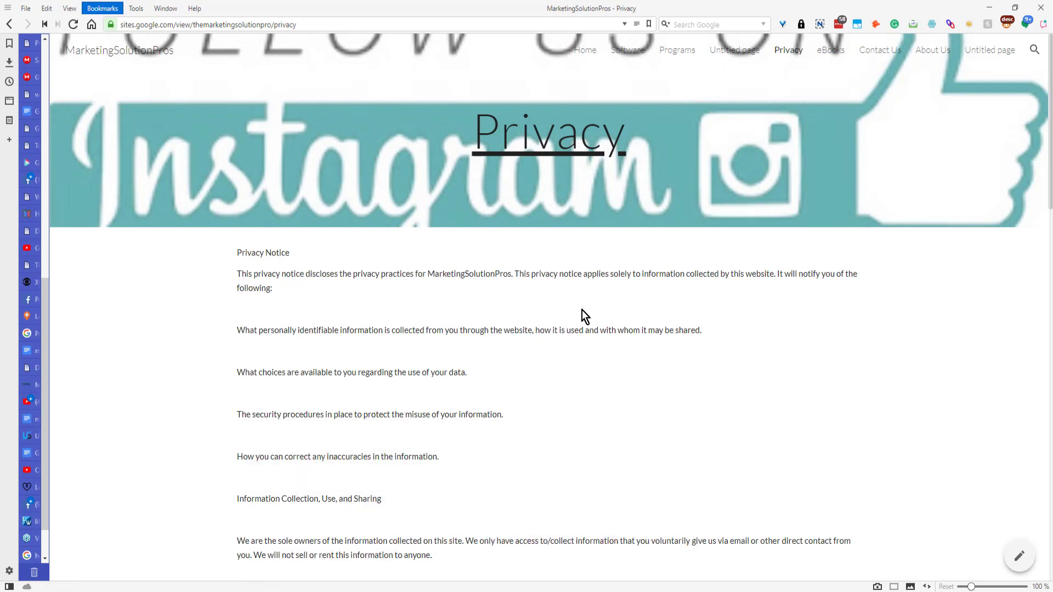
pyautogui.doubleClick(514, 273)
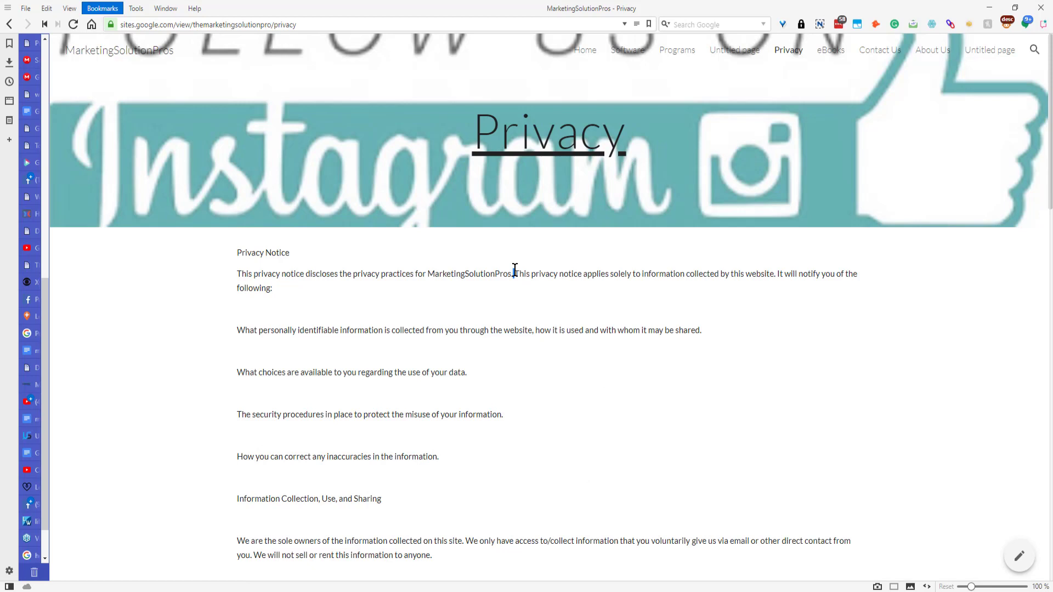
pyautogui.click(559, 273)
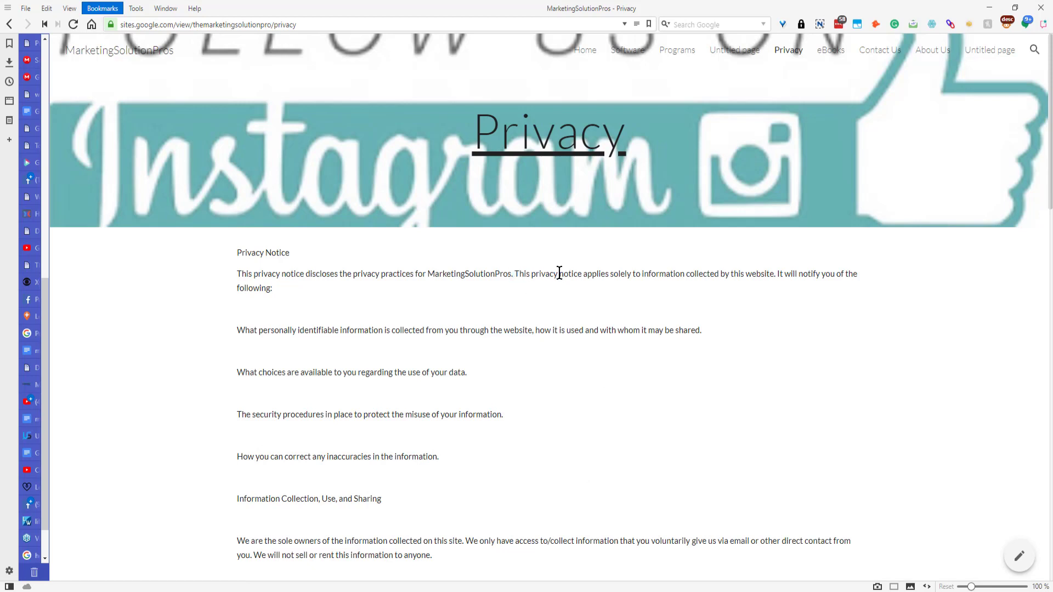